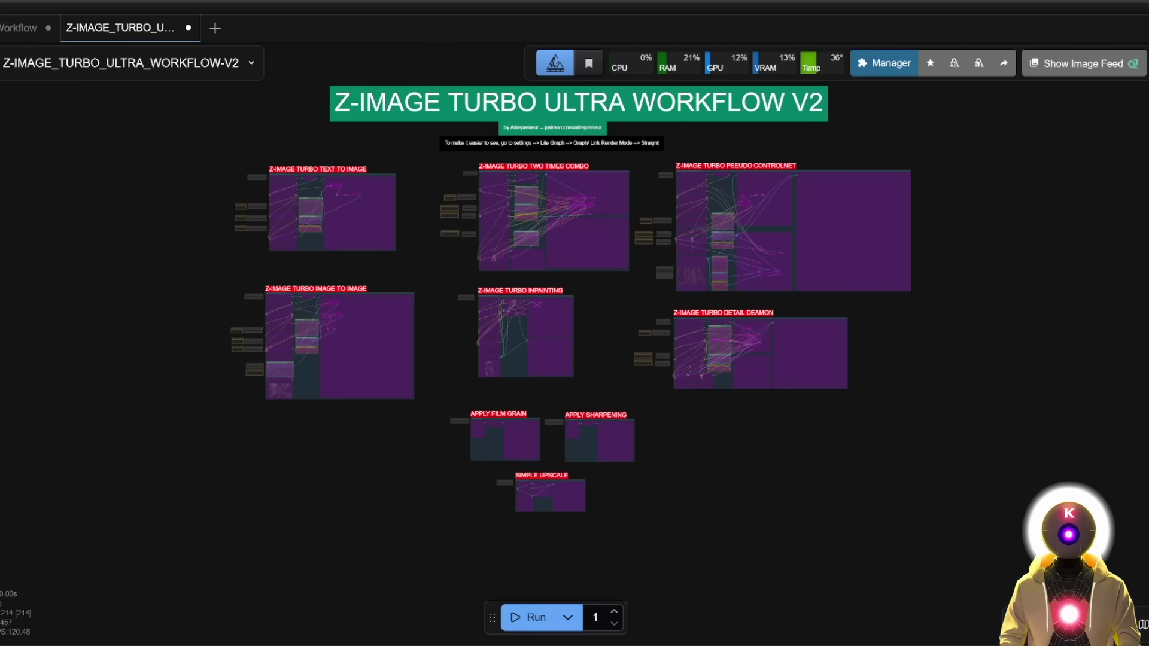
- Look over the workflow's groups, from text to image through Pseudo ControlNet and Detail Deamon
{"action": "scroll", "coordinate": [1048, 275], "scroll_direction": "up", "scroll_amount": 2}
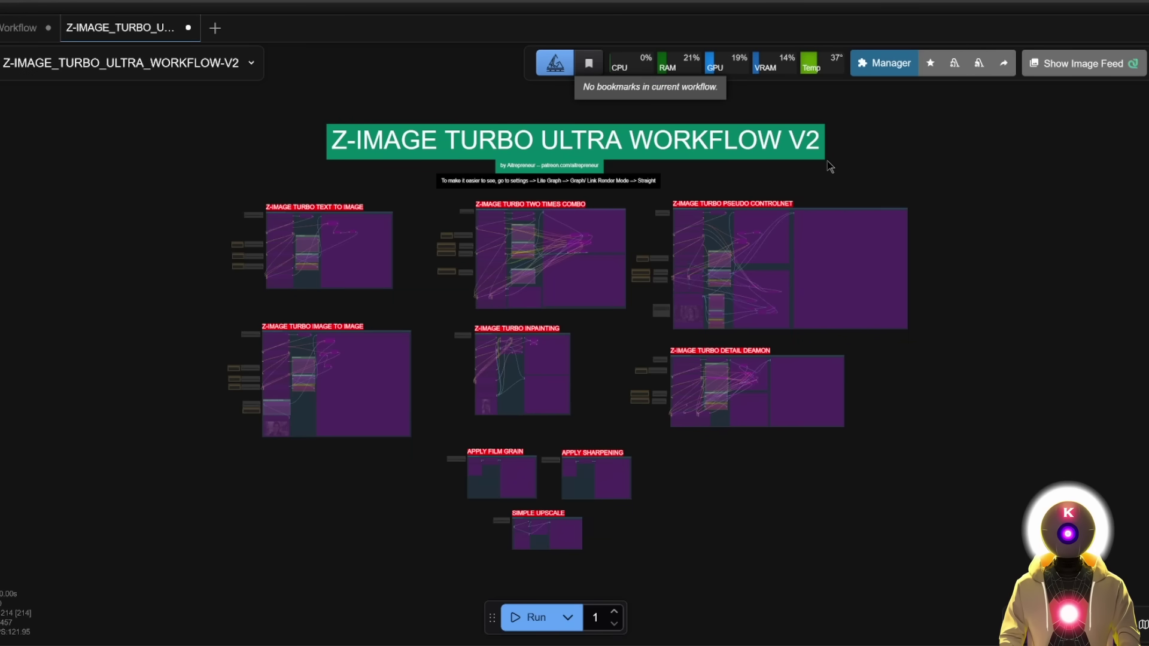
{"action": "scroll", "coordinate": [706, 203], "scroll_direction": "up", "scroll_amount": 10}
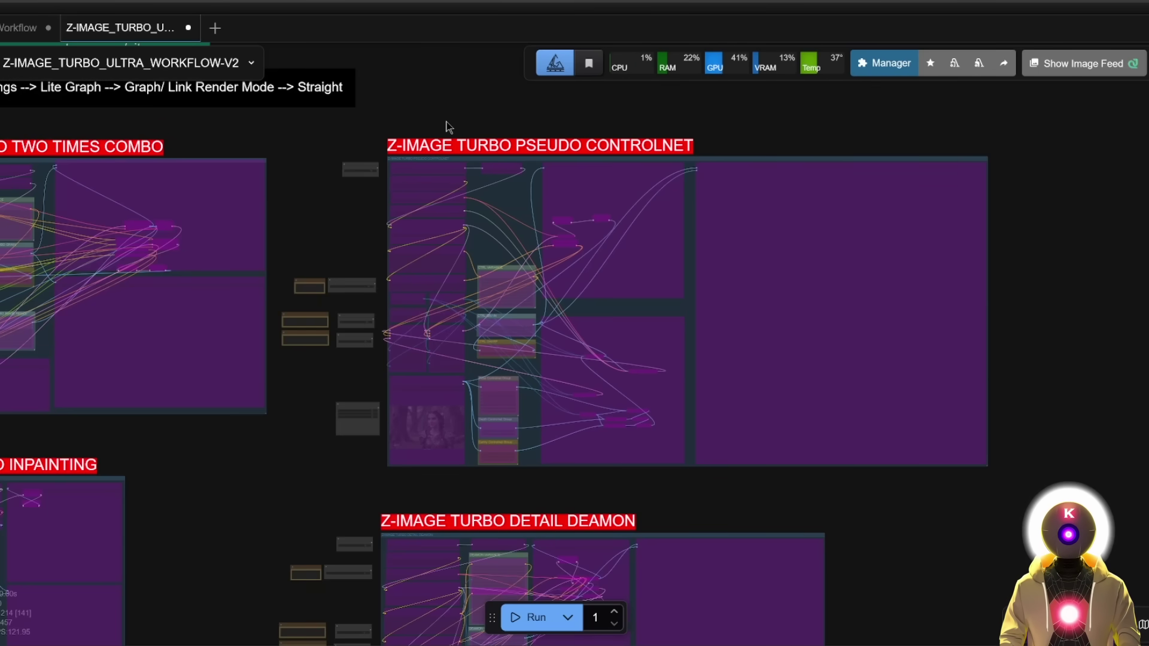
{"action": "scroll", "coordinate": [599, 250], "scroll_direction": "down", "scroll_amount": 5}
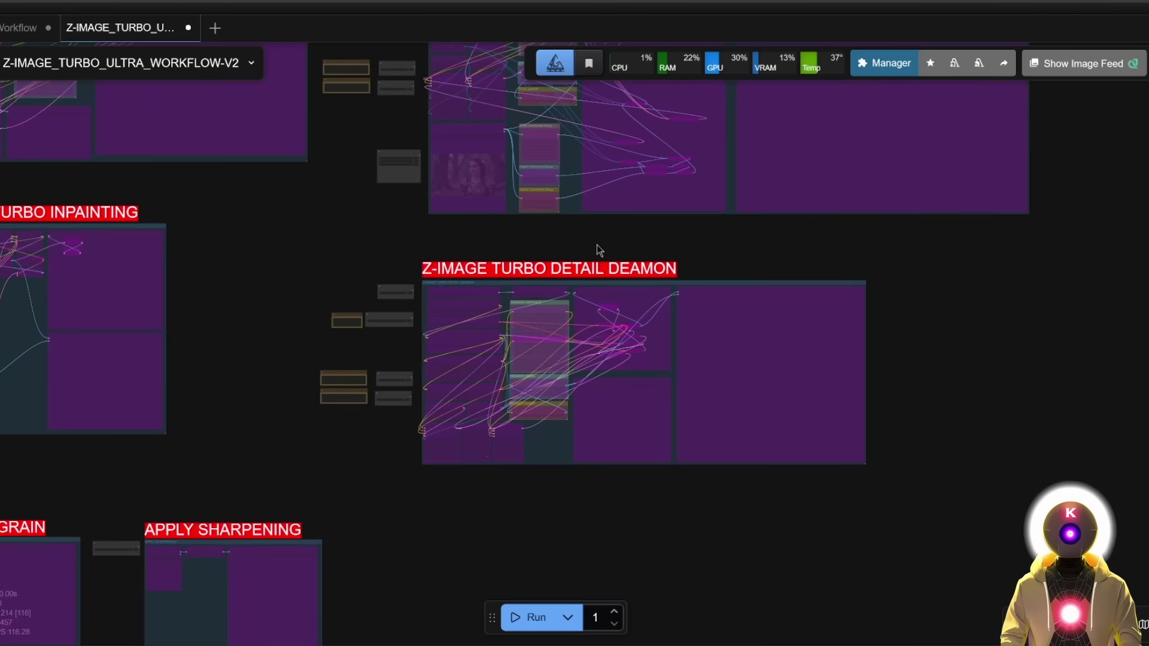
- Enable the text-to-image group and enter a positive prompt for a photorealistic portrait of a cute young viking woman in a bustling fjord market
{"action": "key", "text": "1"}
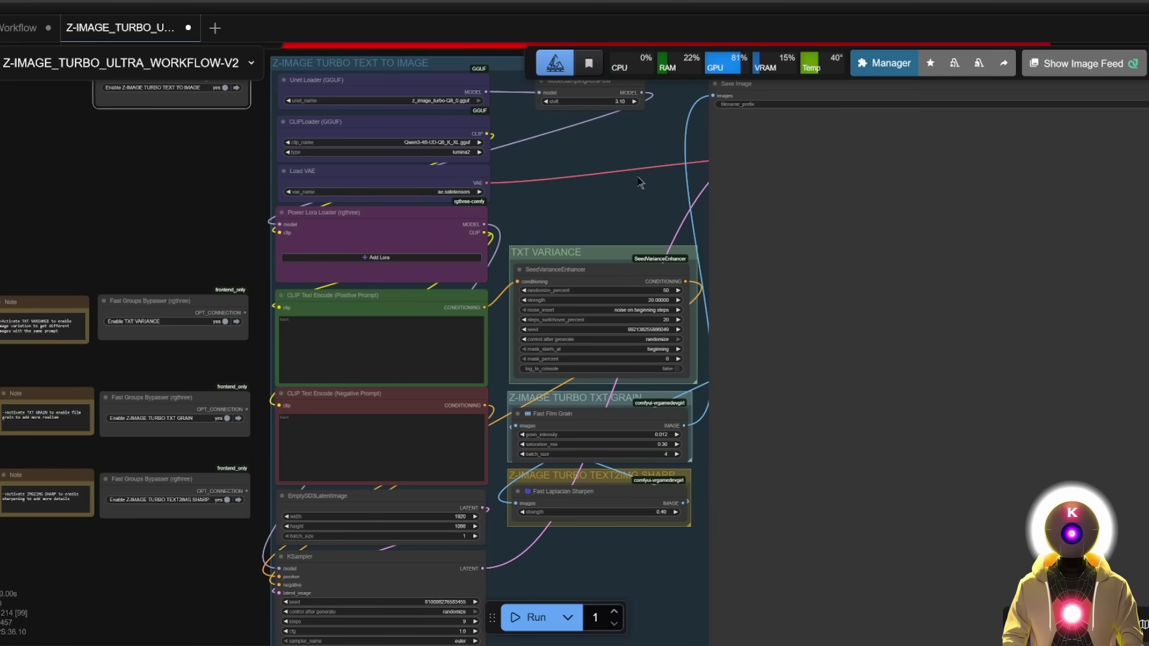
{"action": "scroll", "coordinate": [629, 186], "scroll_direction": "right", "scroll_amount": 2}
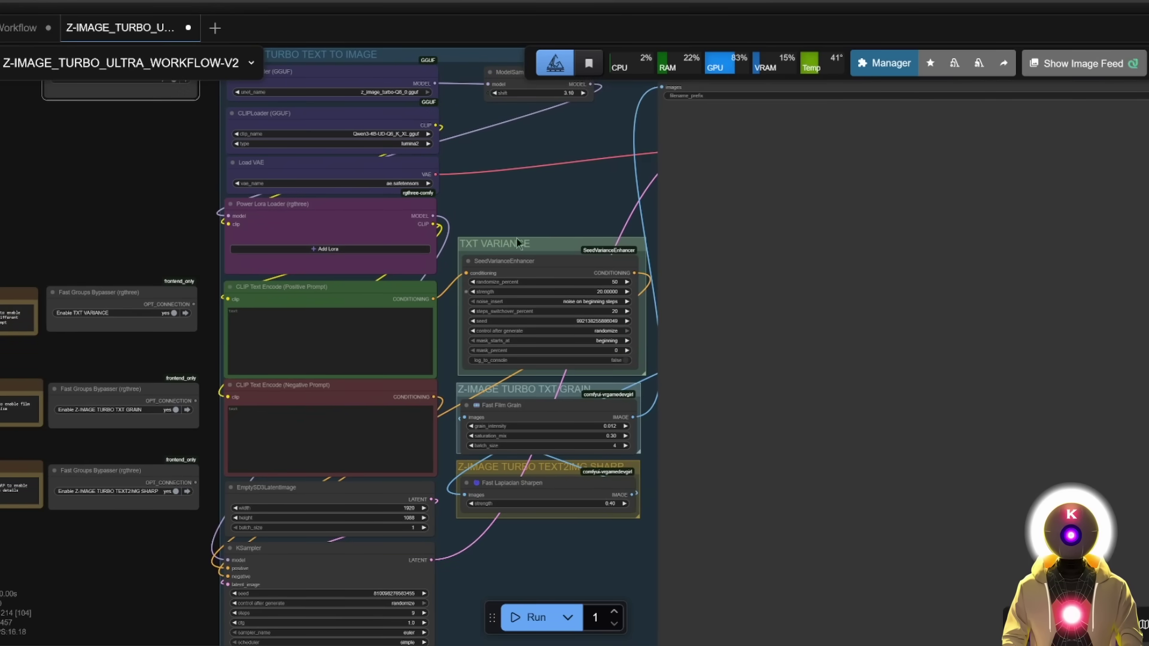
{"action": "scroll", "coordinate": [579, 167], "scroll_direction": "down", "scroll_amount": 1}
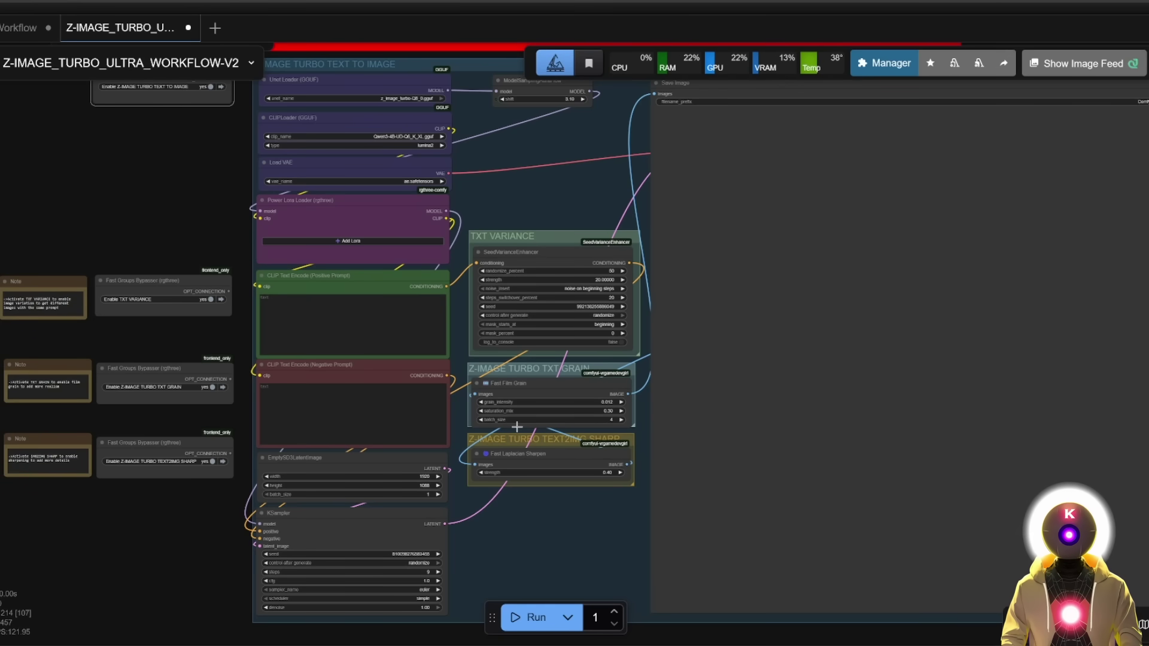
{"action": "left_click", "coordinate": [380, 309]}
{"action": "type", "text": "photorealistic portrait of a cute young viking woman in a bustling fjord market, soft wind in her braided hair, wool tunic and fur shawl, warm smile, wooden stalls and carved boats behind her, natural overcast light, ultra detailed textures"}
{"action": "left_click", "coordinate": [158, 231]}
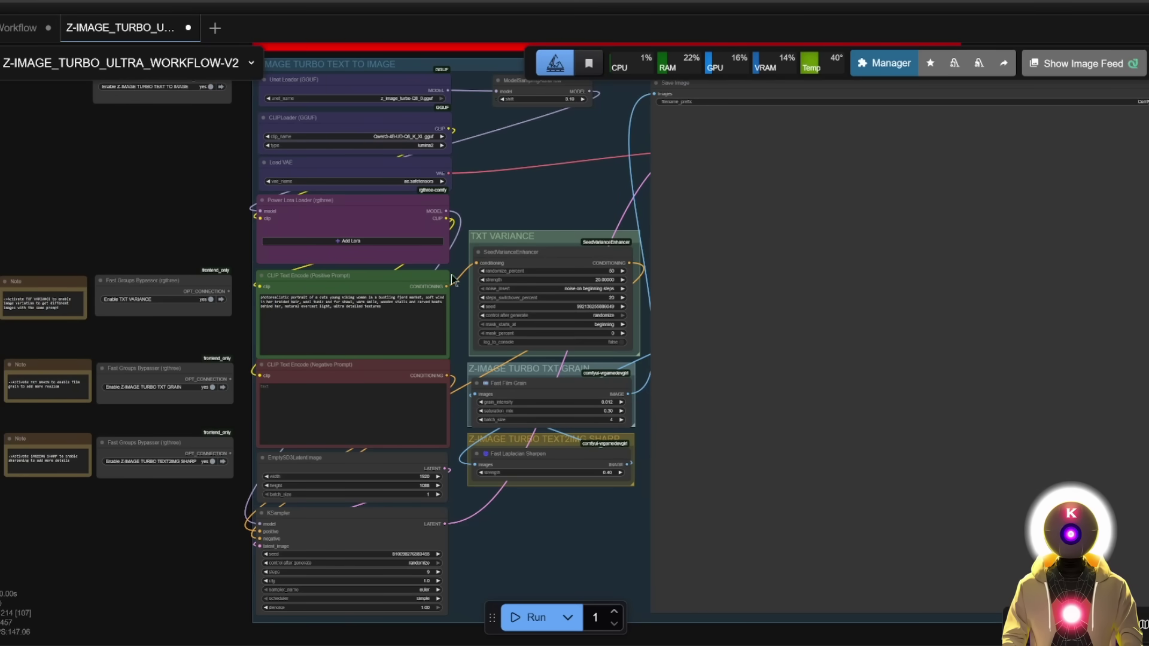
- Disable TXT VARIANCE, set the latent size to 1088 wide by 1920 high, and generate the portrait
{"action": "left_click", "coordinate": [213, 300]}
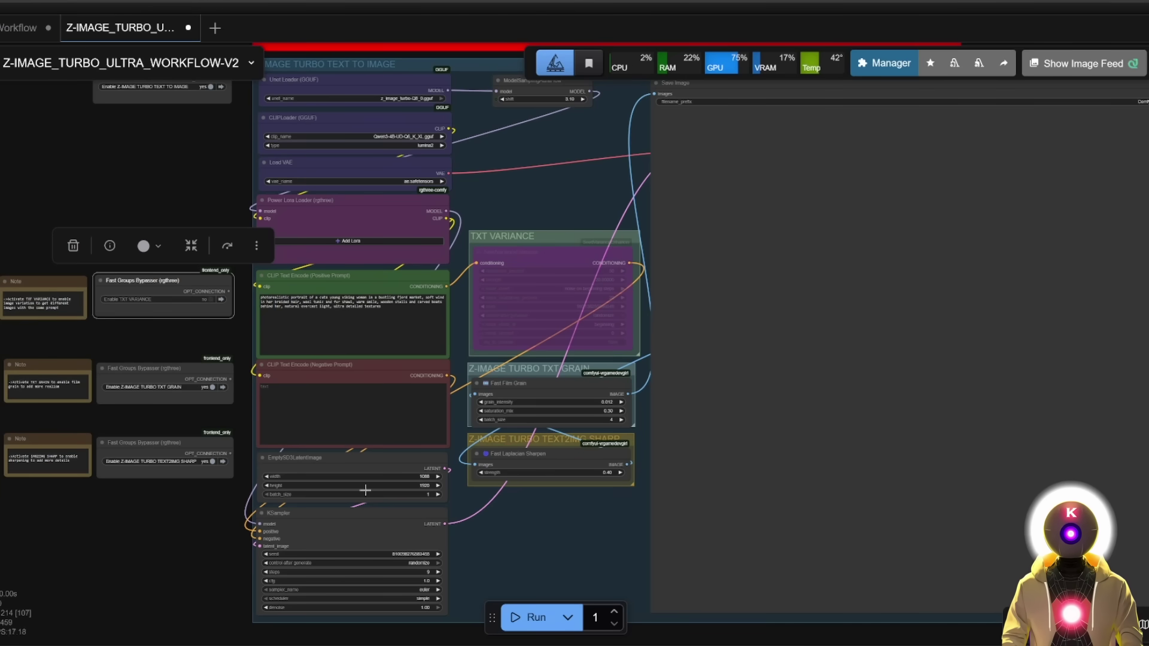
{"action": "left_click", "coordinate": [531, 616]}
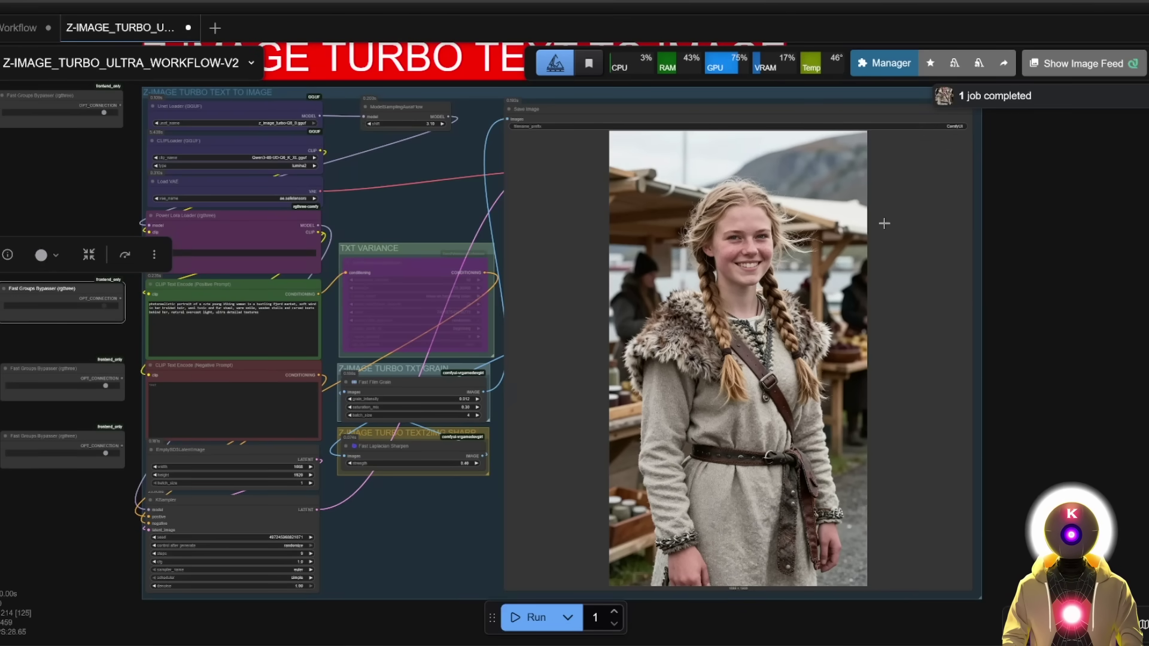
- Inspect the details of the generated viking portrait up close
{"action": "scroll", "coordinate": [885, 224], "scroll_direction": "up", "scroll_amount": 6}
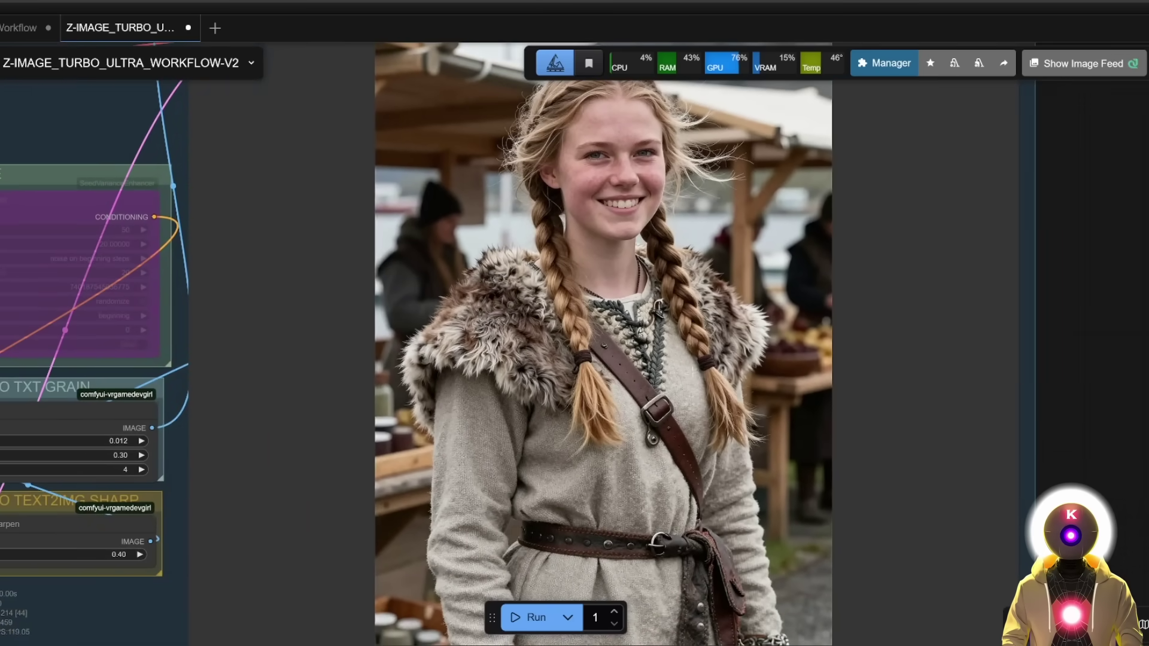
{"action": "scroll", "coordinate": [598, 345], "scroll_direction": "down", "scroll_amount": 3}
{"action": "scroll", "coordinate": [628, 344], "scroll_direction": "down", "scroll_amount": 2}
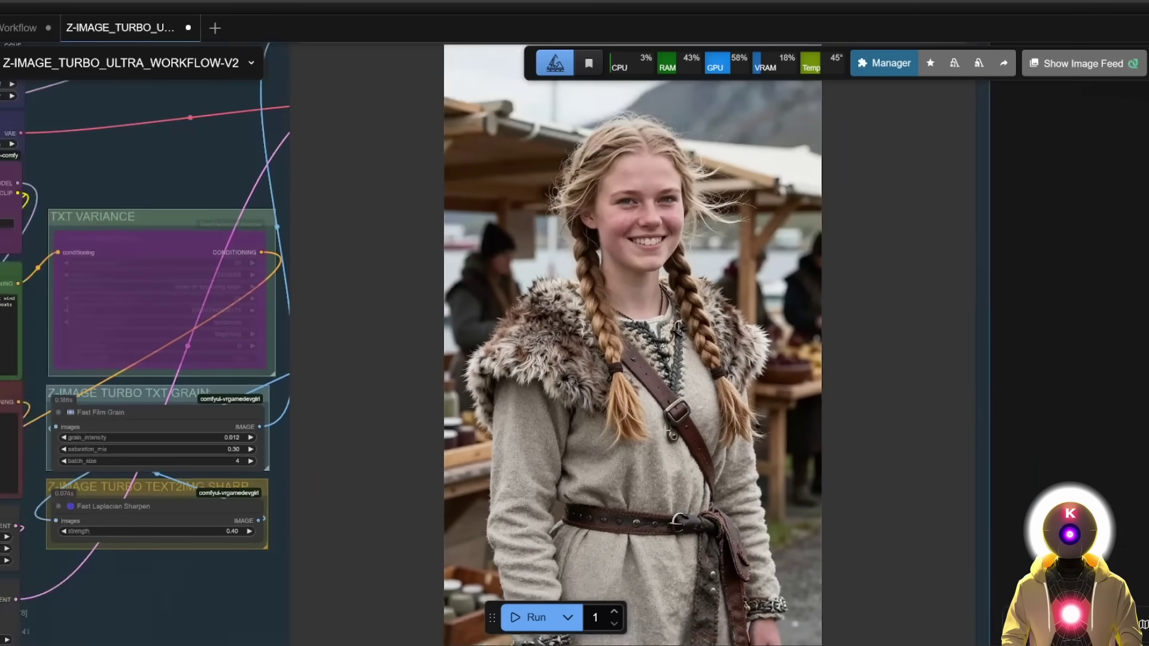
{"action": "scroll", "coordinate": [975, 279], "scroll_direction": "down", "scroll_amount": 3}
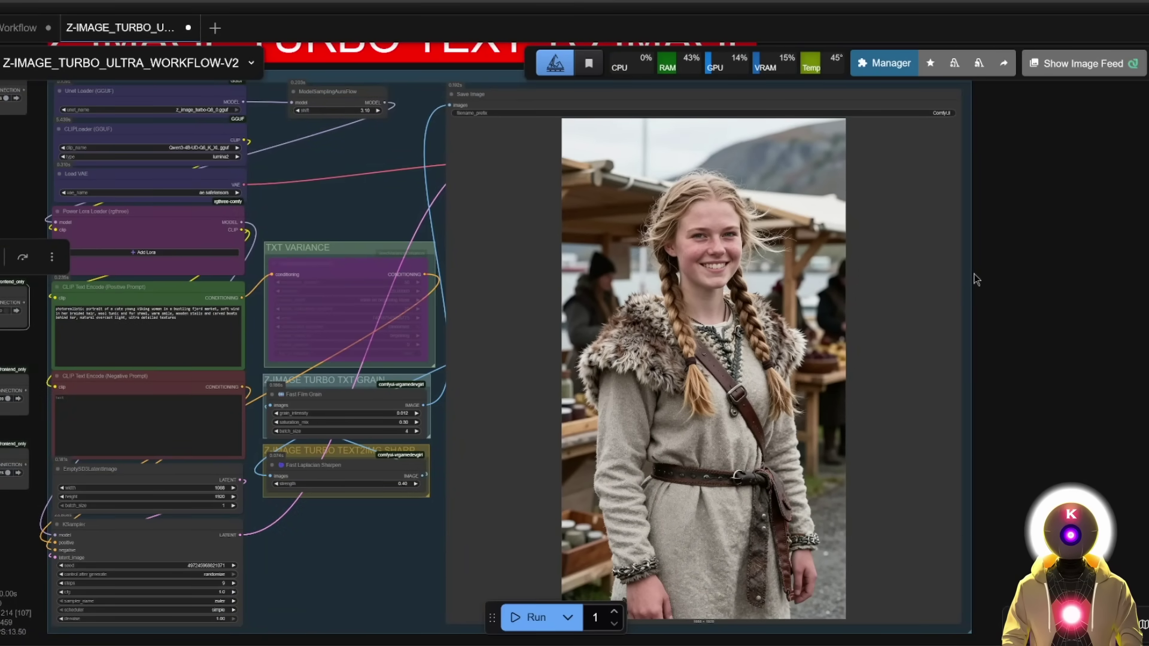
{"action": "scroll", "coordinate": [975, 279], "scroll_direction": "down", "scroll_amount": 1}
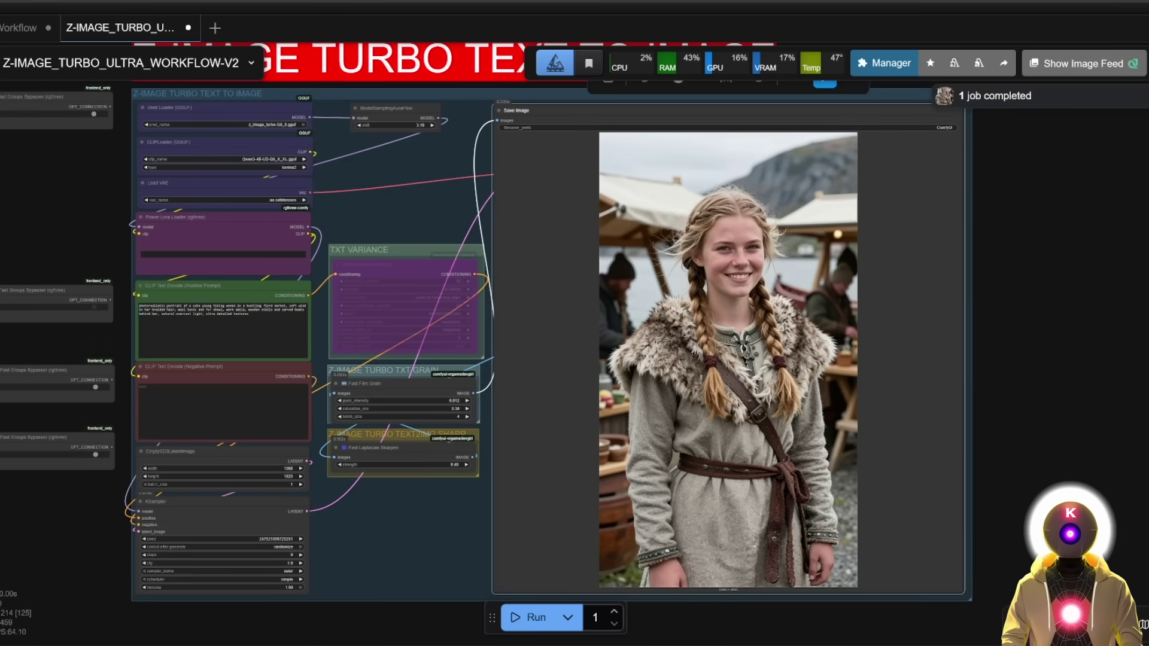
- Compare the text-to-image portraits generated without TXT VARIANCE at full-screen size
{"action": "left_click", "coordinate": [962, 326]}
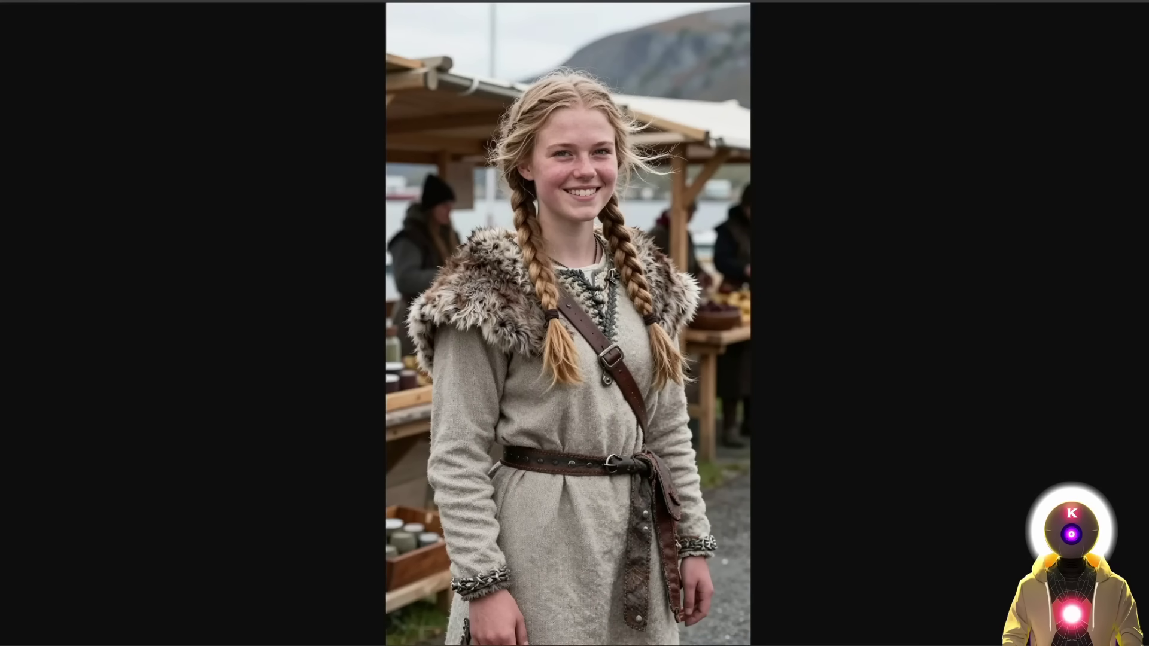
{"action": "key", "text": "Right"}
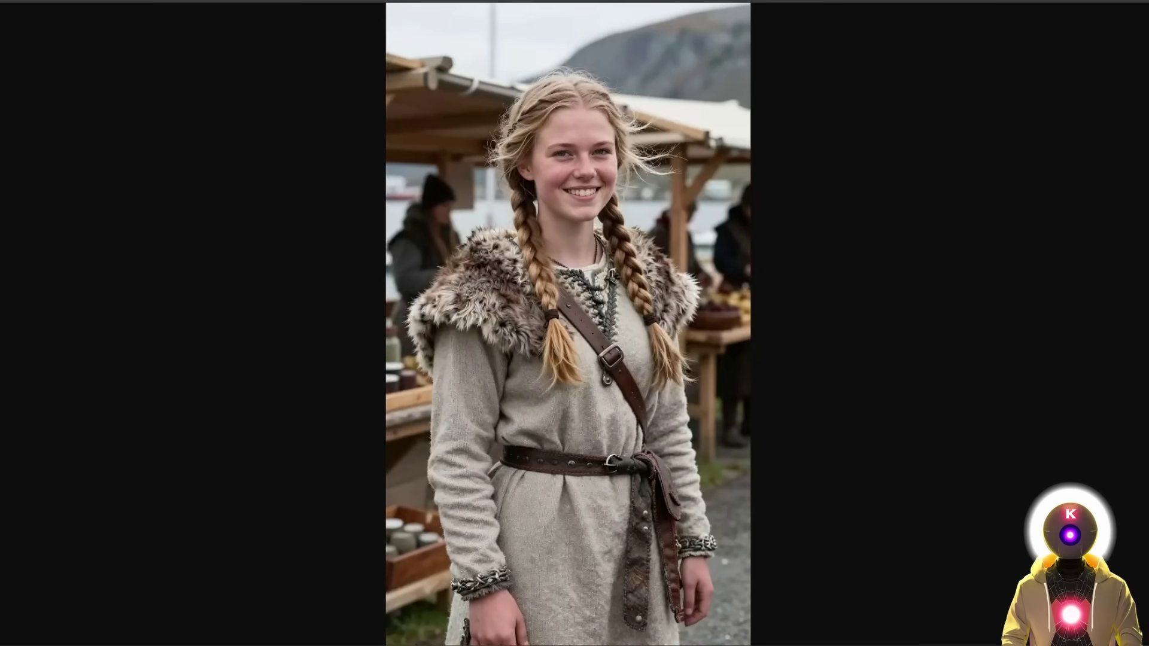
{"action": "left_click", "coordinate": [834, 469]}
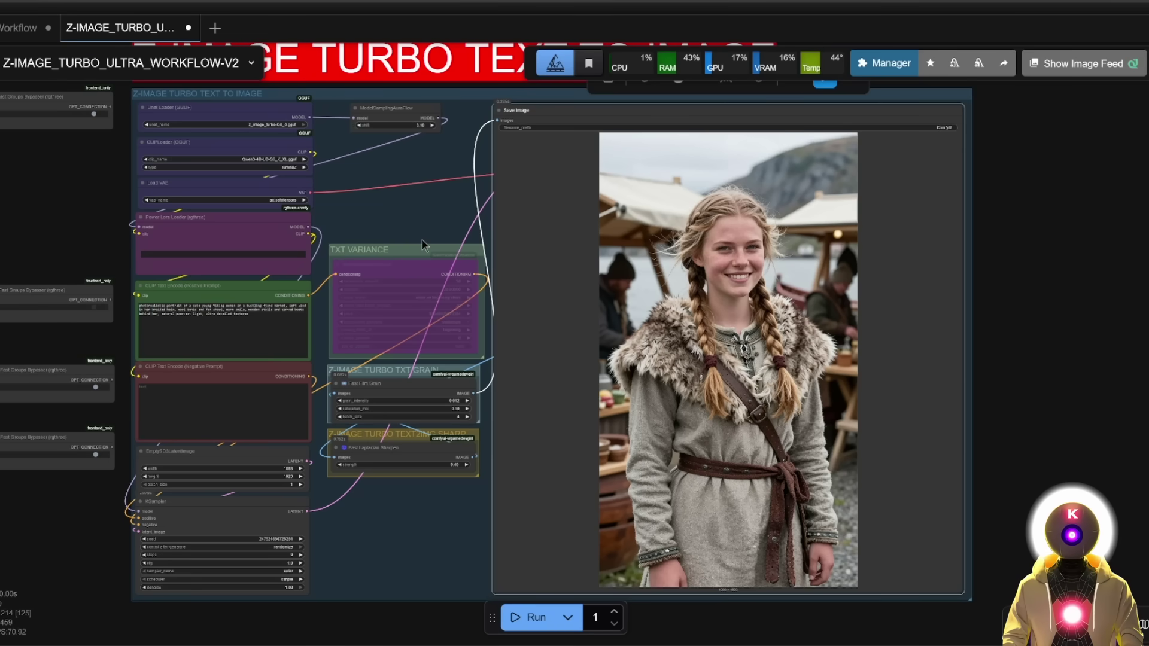
- Enable TXT VARIANCE and generate two more portraits from the same prompt
{"action": "left_click", "coordinate": [95, 307]}
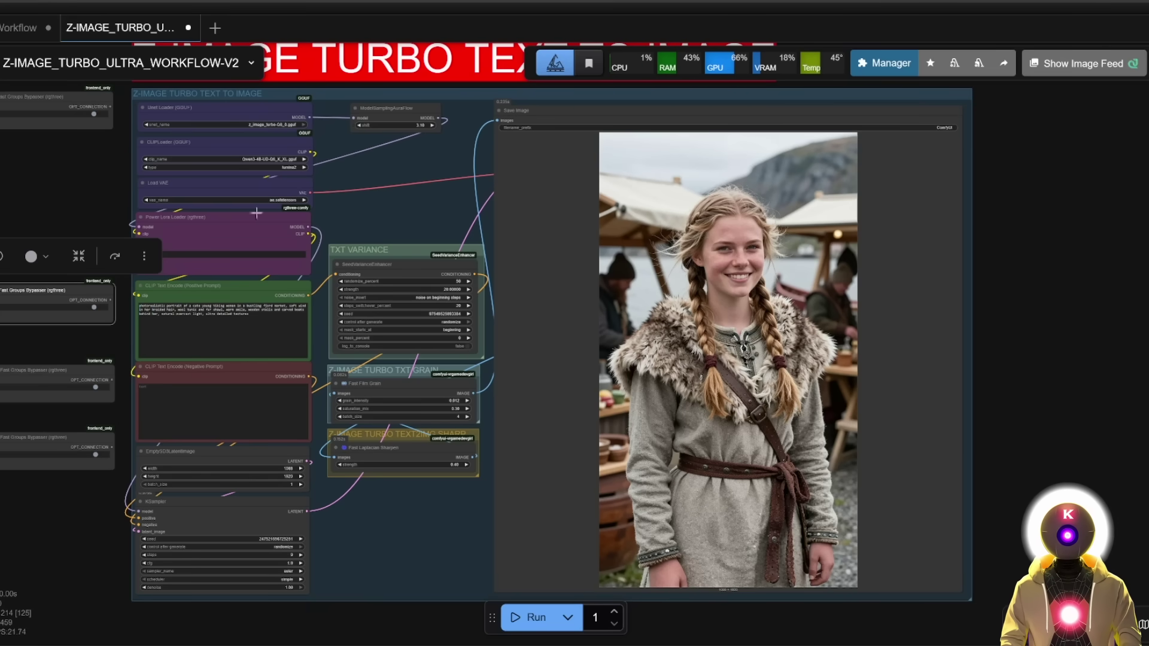
{"action": "left_click", "coordinate": [525, 617]}
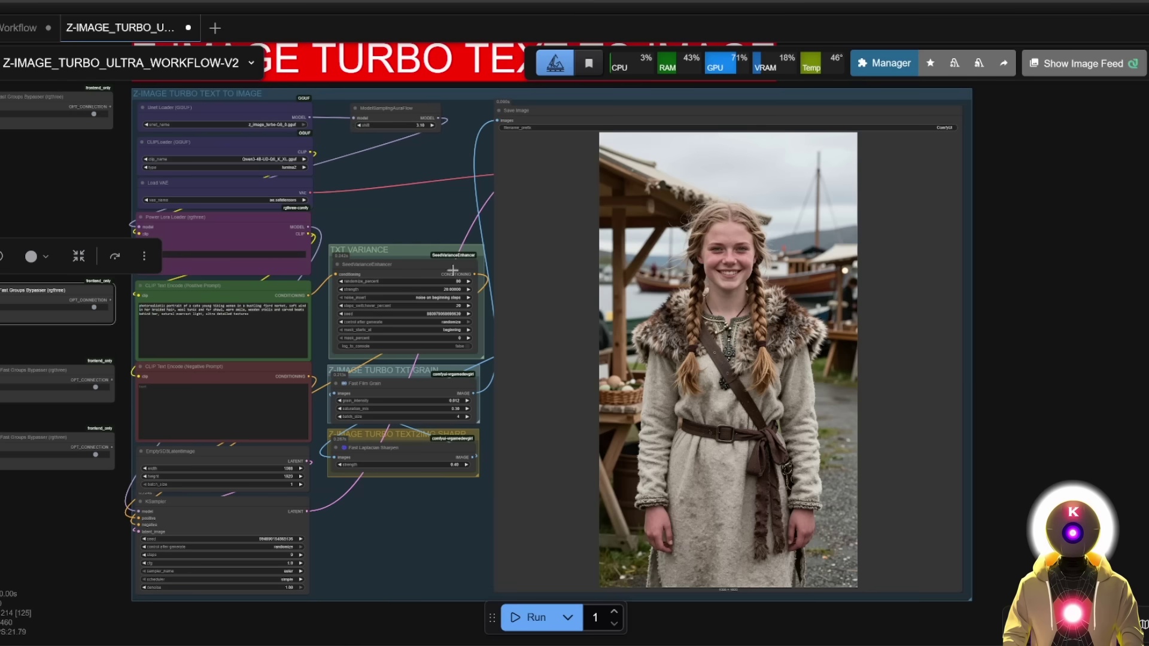
{"action": "left_click", "coordinate": [551, 610]}
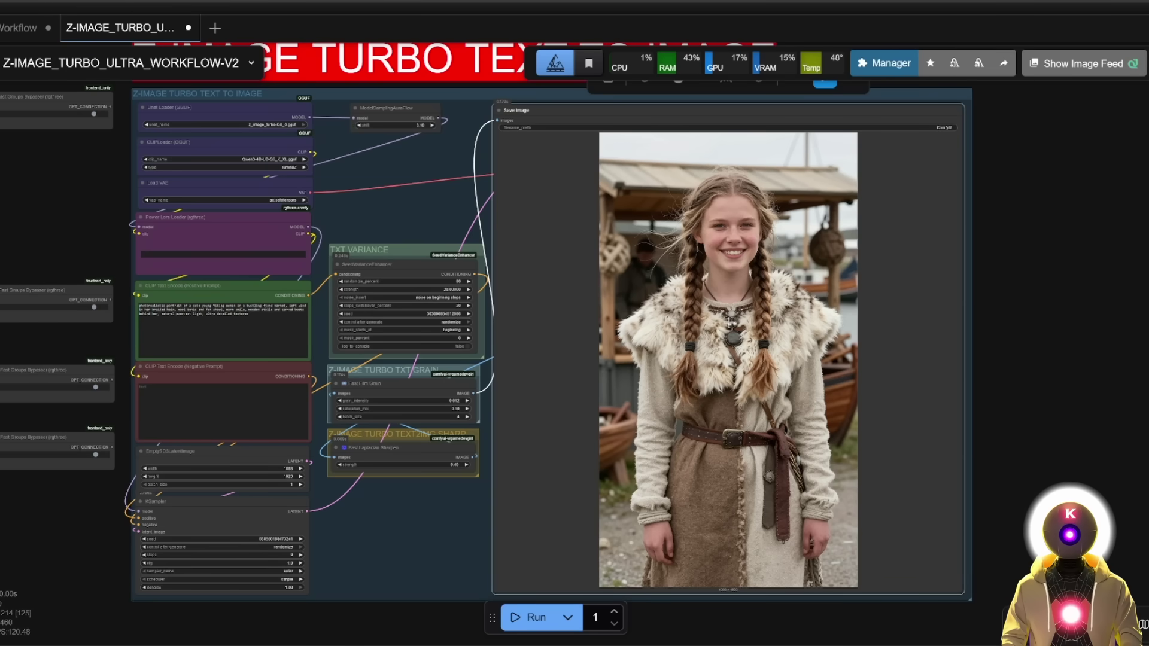
{"action": "left_click", "coordinate": [402, 265]}
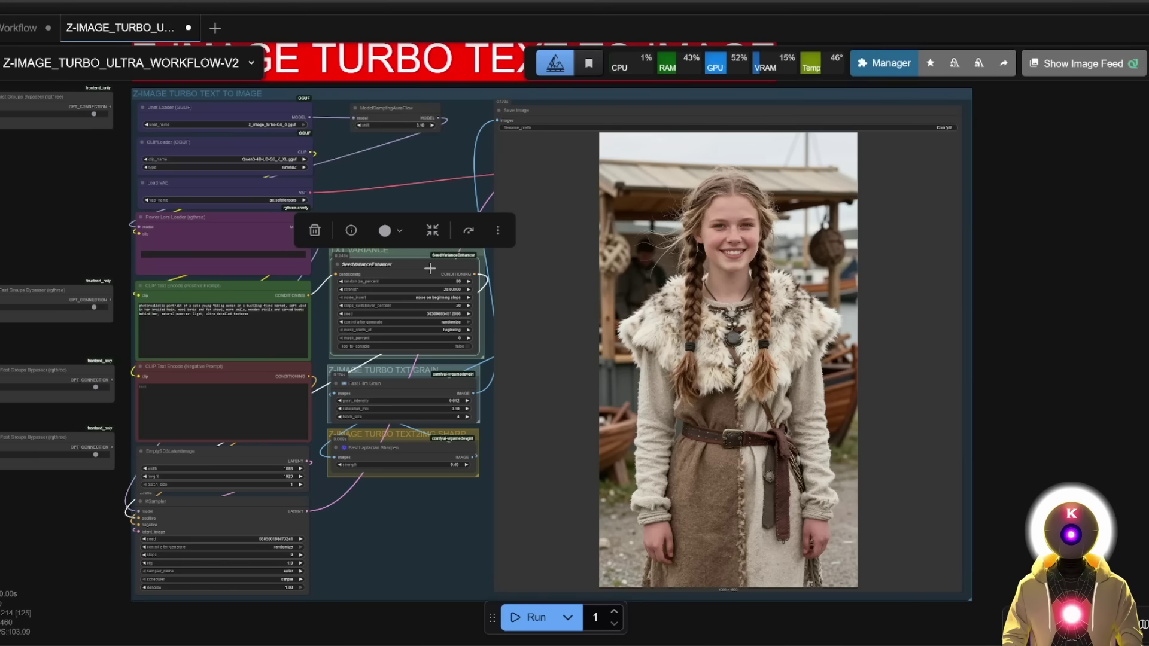
- Disable the text-to-image group and enable the Z-Image Turbo Pseudo ControlNet group
{"action": "scroll", "coordinate": [1015, 264], "scroll_direction": "down", "scroll_amount": 4}
{"action": "scroll", "coordinate": [1014, 259], "scroll_direction": "down", "scroll_amount": 10}
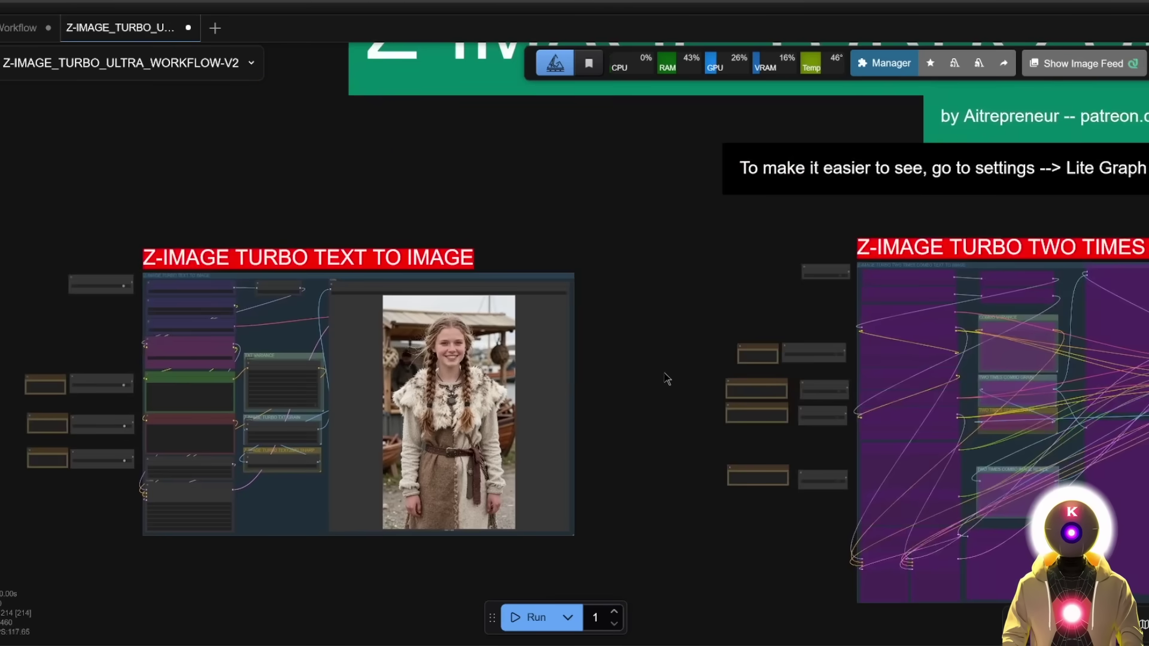
{"action": "scroll", "coordinate": [400, 311], "scroll_direction": "up", "scroll_amount": 8}
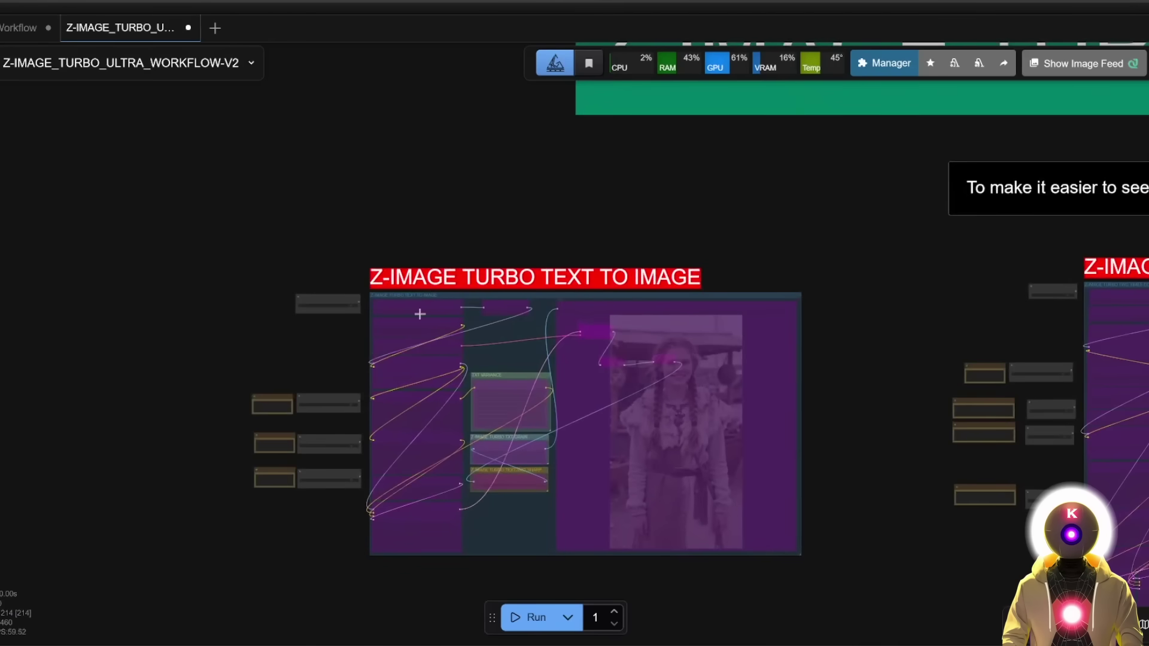
{"action": "scroll", "coordinate": [287, 261], "scroll_direction": "down", "scroll_amount": 8}
{"action": "left_click_drag", "start_coordinate": [670, 286], "coordinate": [392, 346]}
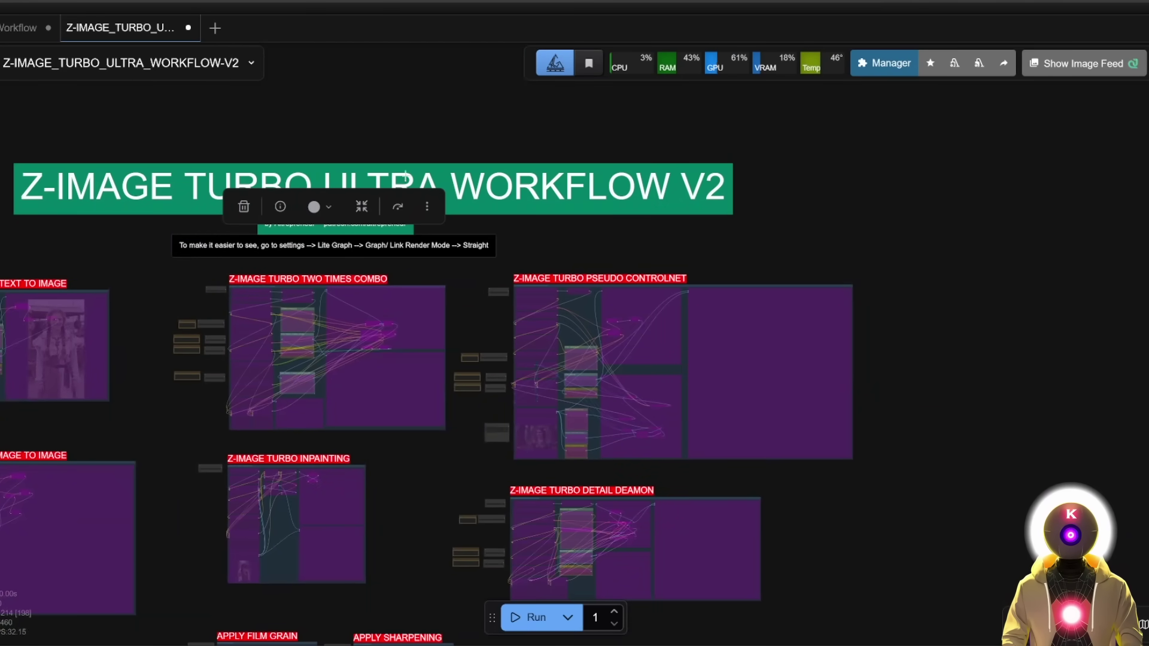
{"action": "scroll", "coordinate": [652, 314], "scroll_direction": "up", "scroll_amount": 10}
{"action": "left_click_drag", "start_coordinate": [616, 322], "coordinate": [641, 146]}
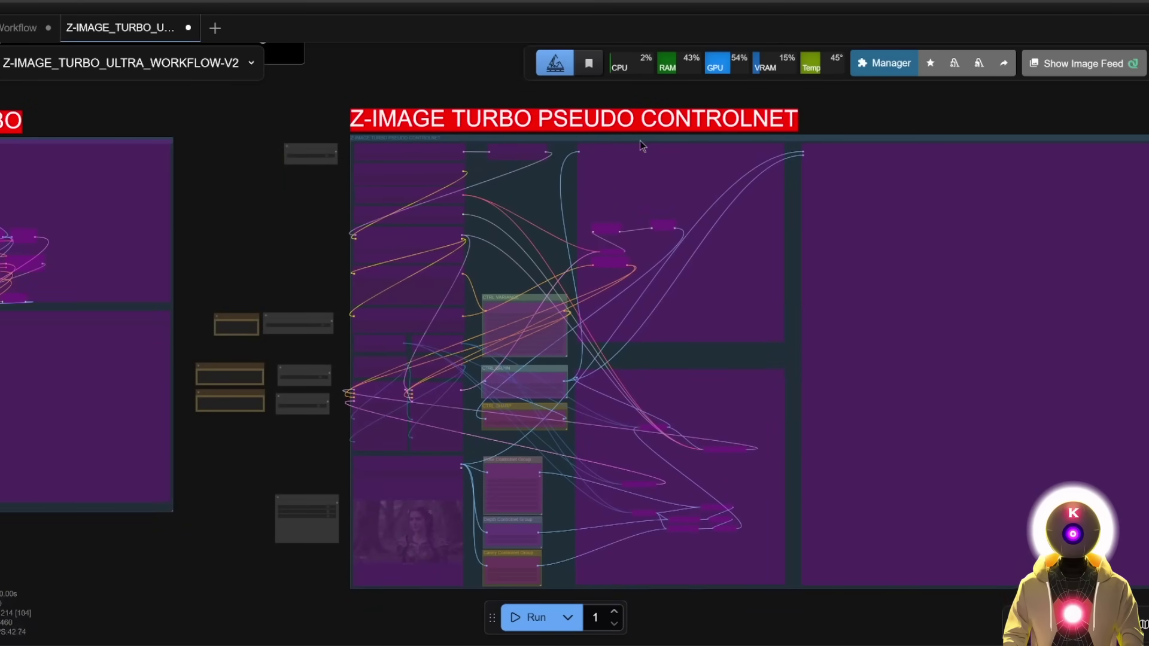
{"action": "left_click", "coordinate": [327, 156]}
{"action": "left_click", "coordinate": [842, 130]}
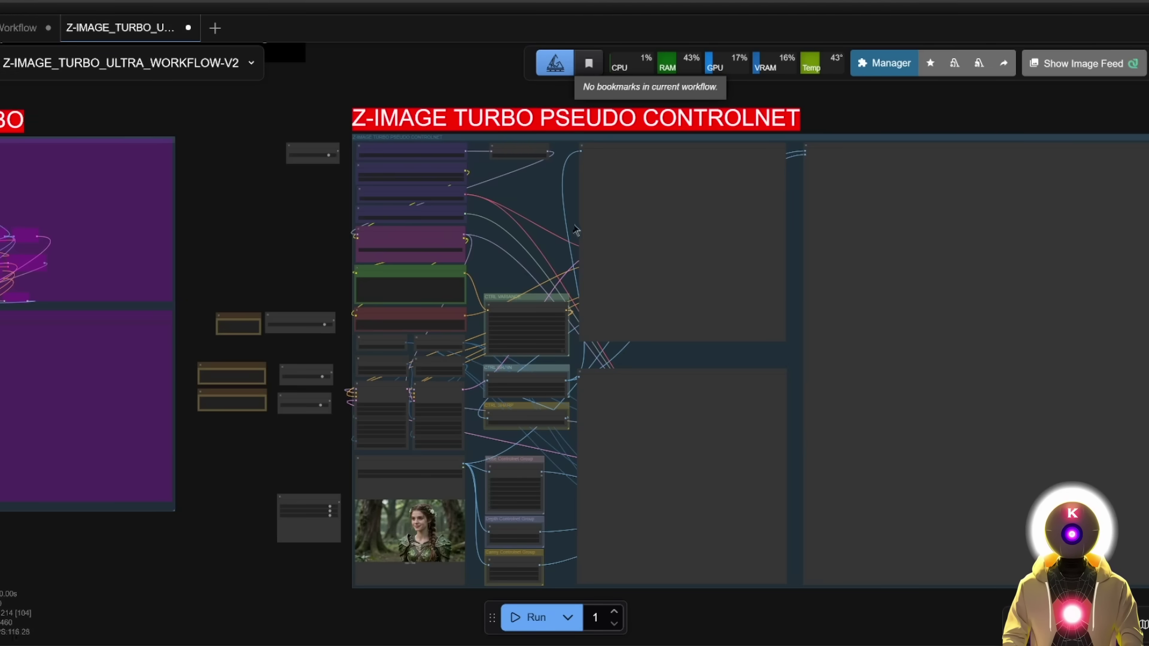
- Examine the Pseudo ControlNet group's model loaders, including the ModelPatchLoader, and its prompt and sampler nodes
{"action": "scroll", "coordinate": [515, 257], "scroll_direction": "up", "scroll_amount": 3}
{"action": "scroll", "coordinate": [584, 248], "scroll_direction": "up", "scroll_amount": 10}
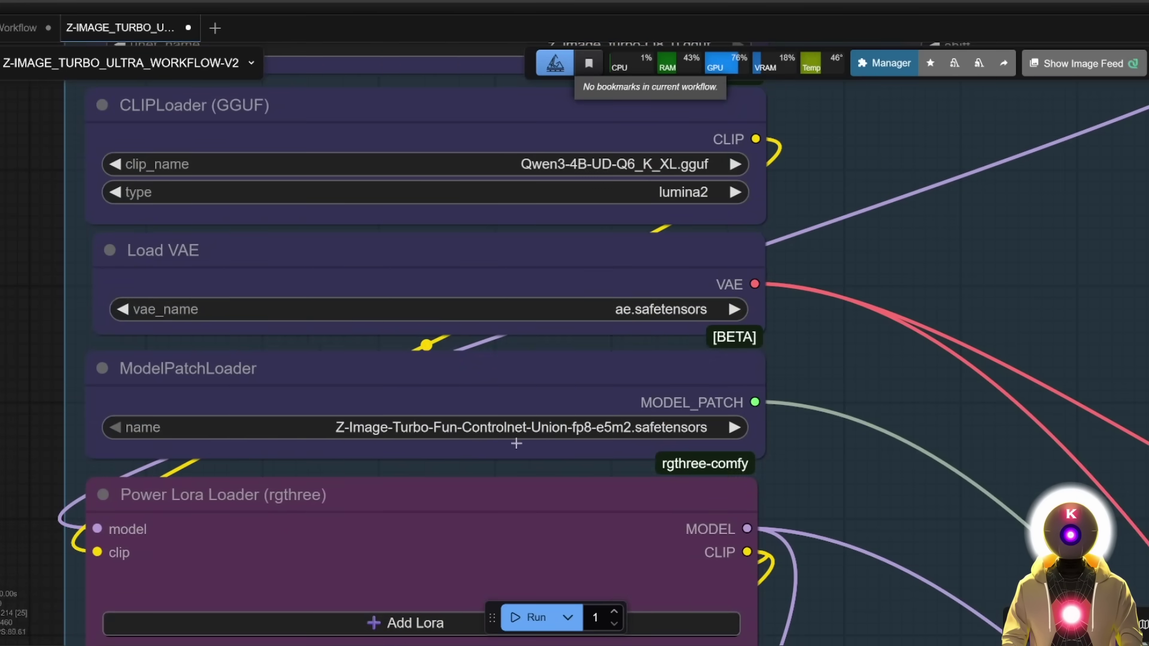
{"action": "scroll", "coordinate": [531, 446], "scroll_direction": "down", "scroll_amount": 10}
{"action": "scroll", "coordinate": [667, 179], "scroll_direction": "up", "scroll_amount": 4}
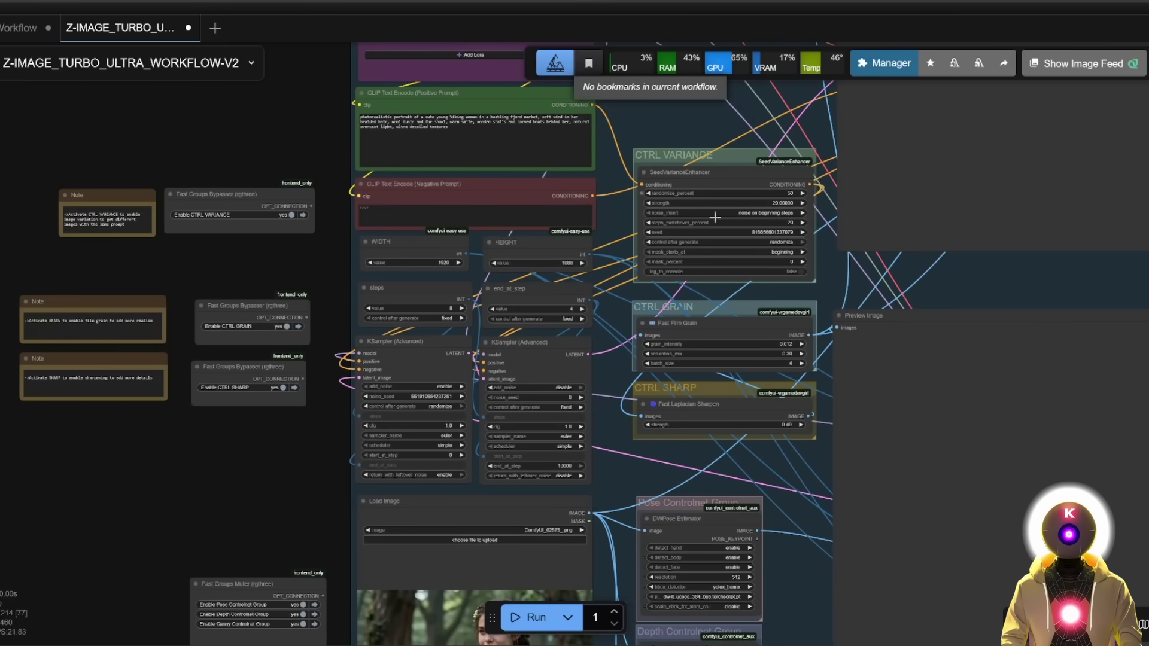
- Disable CTRL VARIANCE in the Pseudo ControlNet group
{"action": "scroll", "coordinate": [302, 253], "scroll_direction": "up", "scroll_amount": 2}
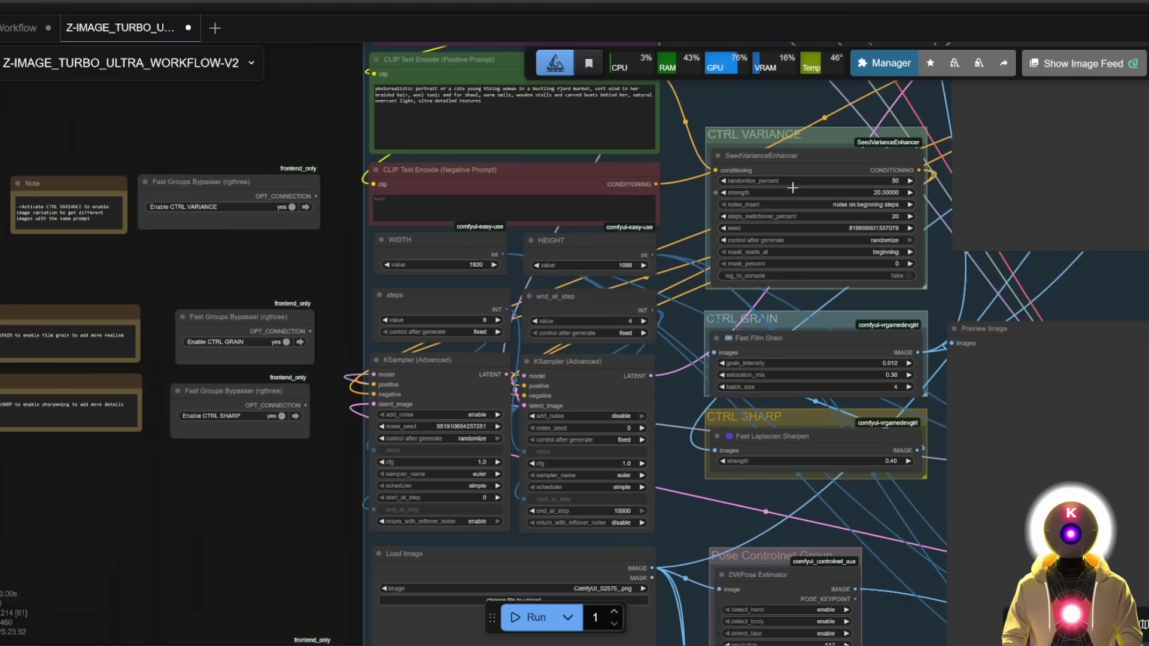
{"action": "left_click", "coordinate": [292, 207]}
{"action": "scroll", "coordinate": [324, 280], "scroll_direction": "down", "scroll_amount": 2}
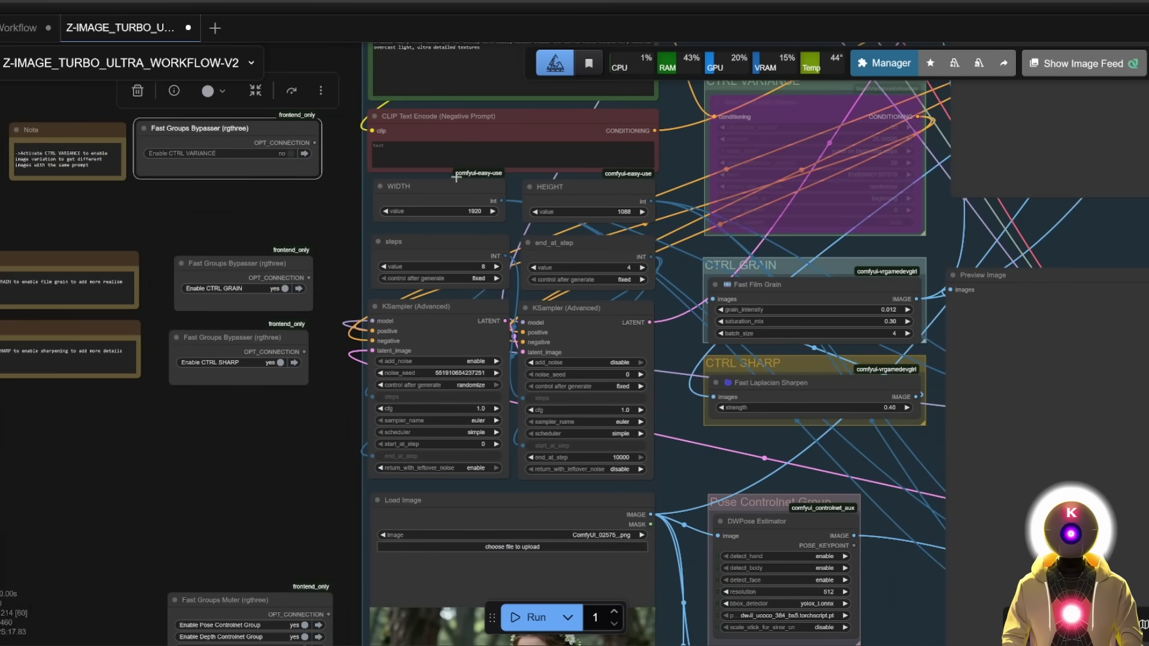
- Mute the Depth and Canny Controlnet Groups so only Pose guides the reference image, and generate the result
{"action": "scroll", "coordinate": [851, 209], "scroll_direction": "up", "scroll_amount": 4}
{"action": "scroll", "coordinate": [726, 211], "scroll_direction": "down", "scroll_amount": 1}
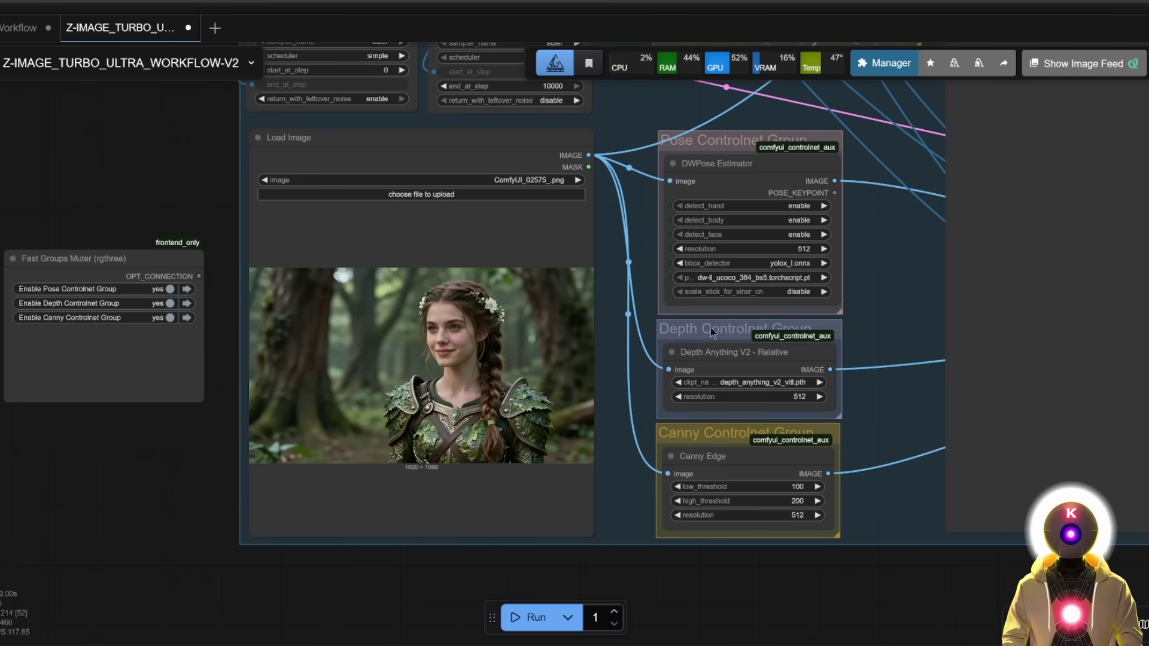
{"action": "scroll", "coordinate": [708, 160], "scroll_direction": "down", "scroll_amount": 5}
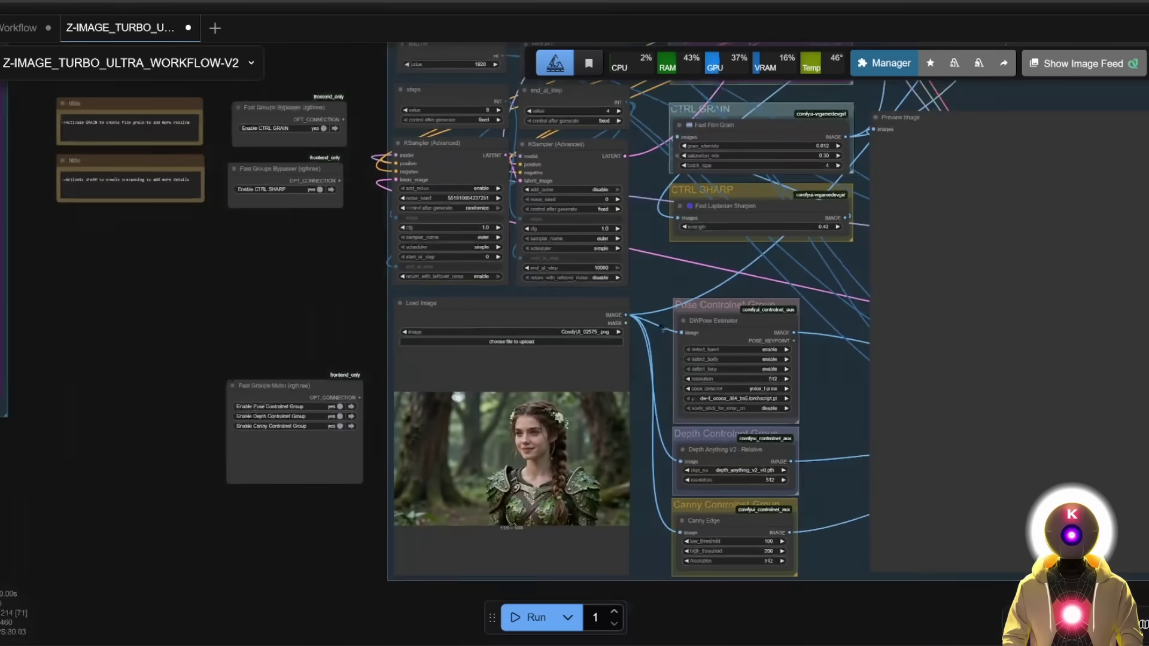
{"action": "scroll", "coordinate": [573, 315], "scroll_direction": "up", "scroll_amount": 2}
{"action": "scroll", "coordinate": [573, 315], "scroll_direction": "up", "scroll_amount": 4}
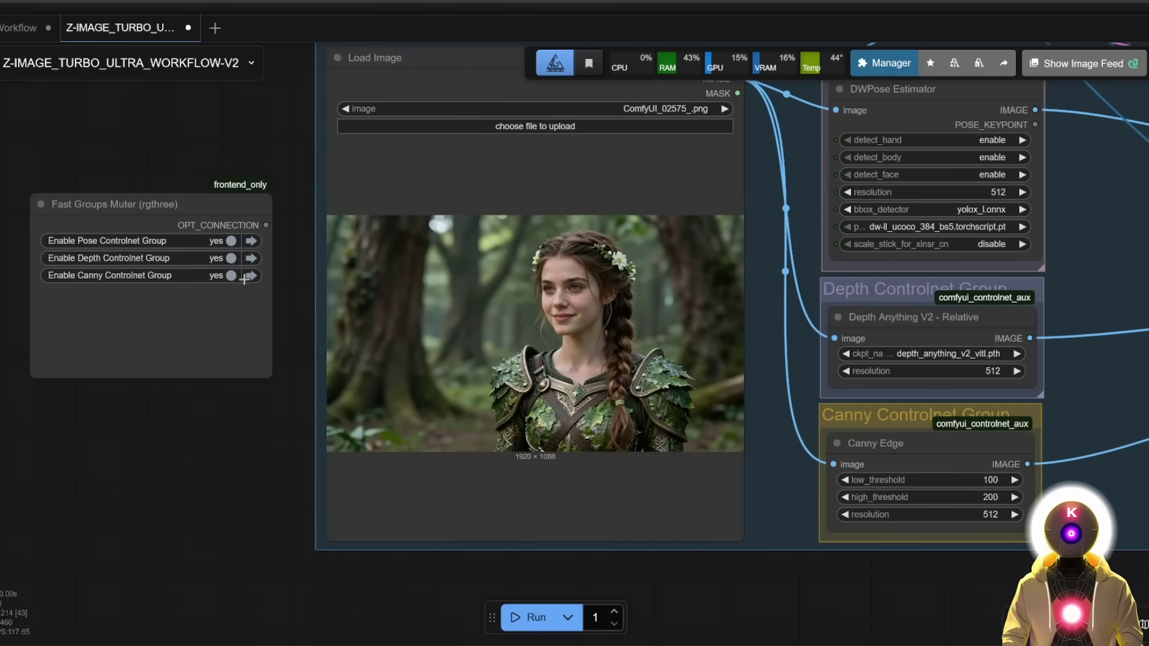
{"action": "left_click", "coordinate": [231, 258]}
{"action": "left_click", "coordinate": [231, 275]}
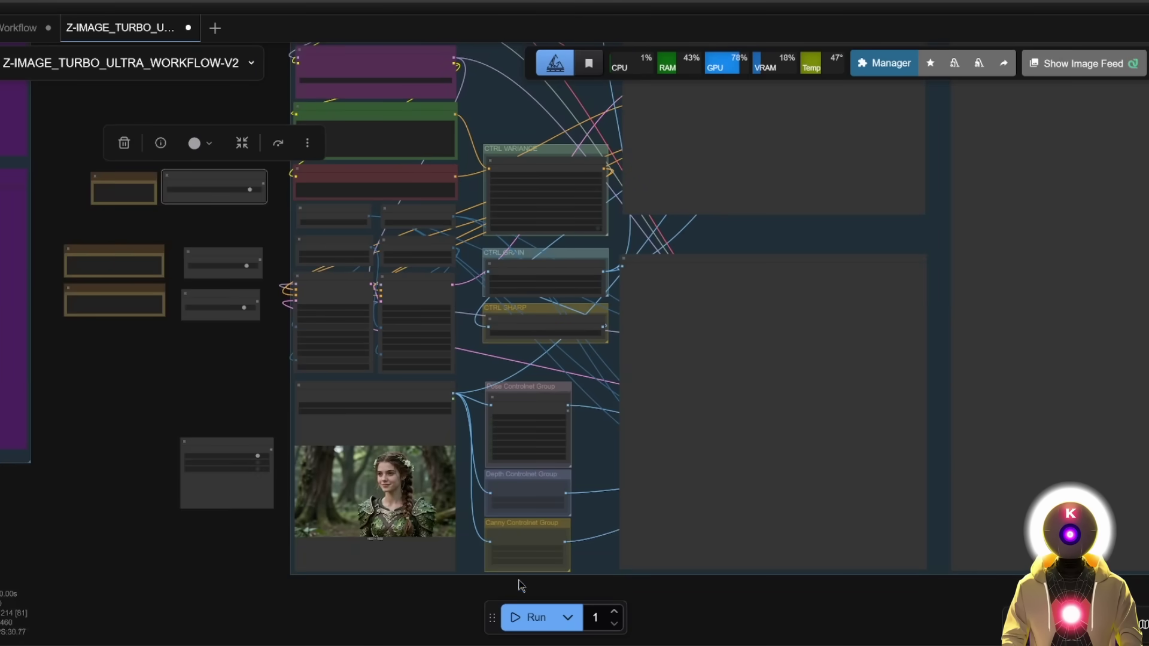
{"action": "left_click", "coordinate": [524, 617]}
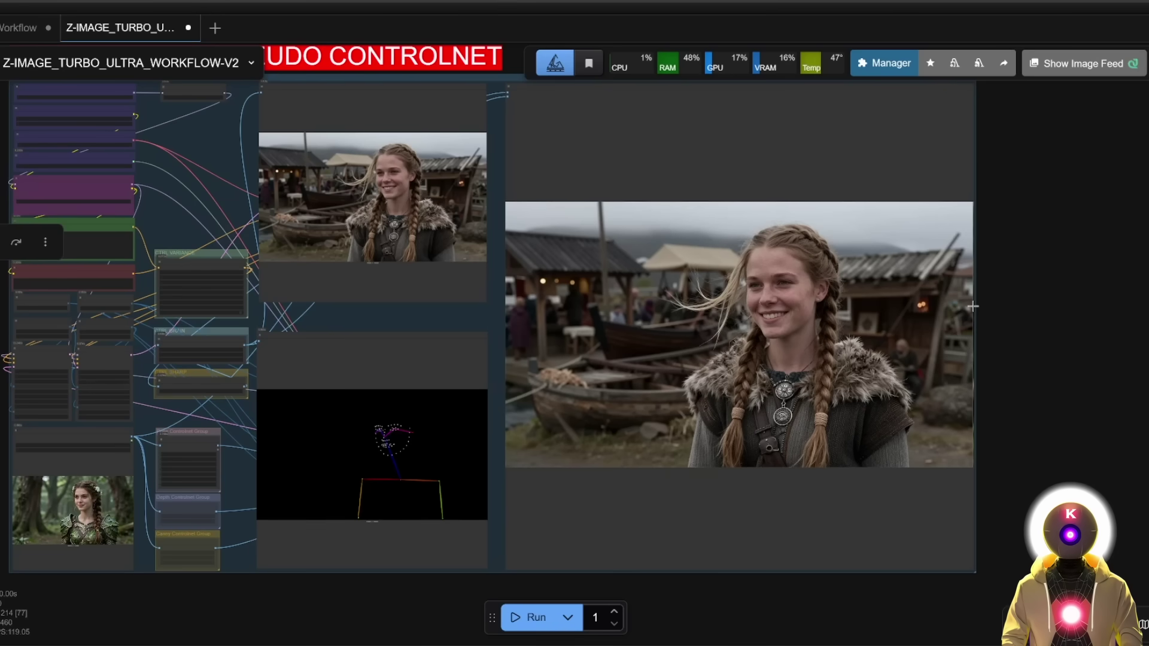
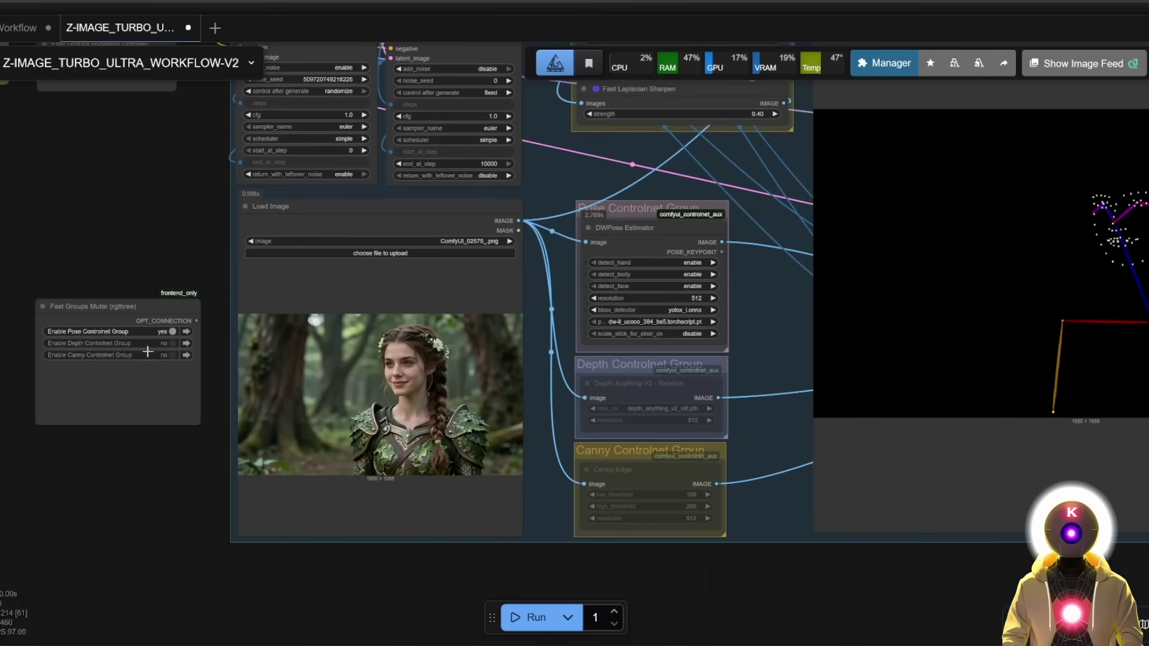
- Generate the reference-guided image with only the Depth Controlnet Group enabled, and again with only the Canny Controlnet Group enabled
{"action": "left_click", "coordinate": [174, 344]}
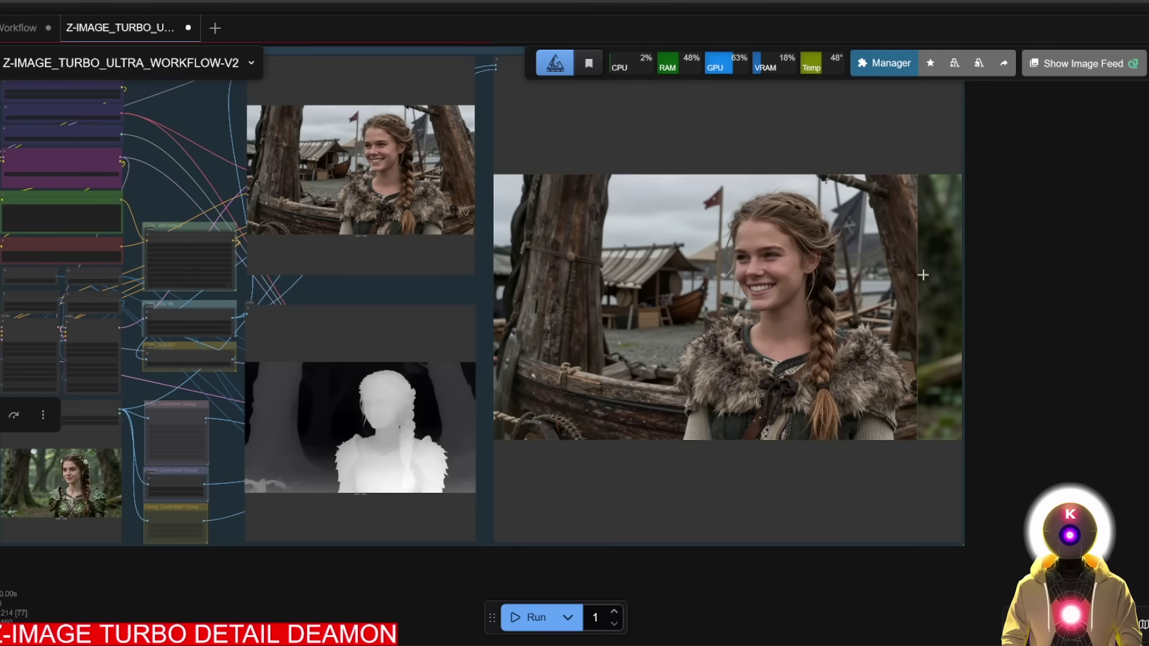
{"action": "left_click_drag", "start_coordinate": [154, 489], "coordinate": [435, 371]}
{"action": "scroll", "coordinate": [435, 371], "scroll_direction": "up", "scroll_amount": 5}
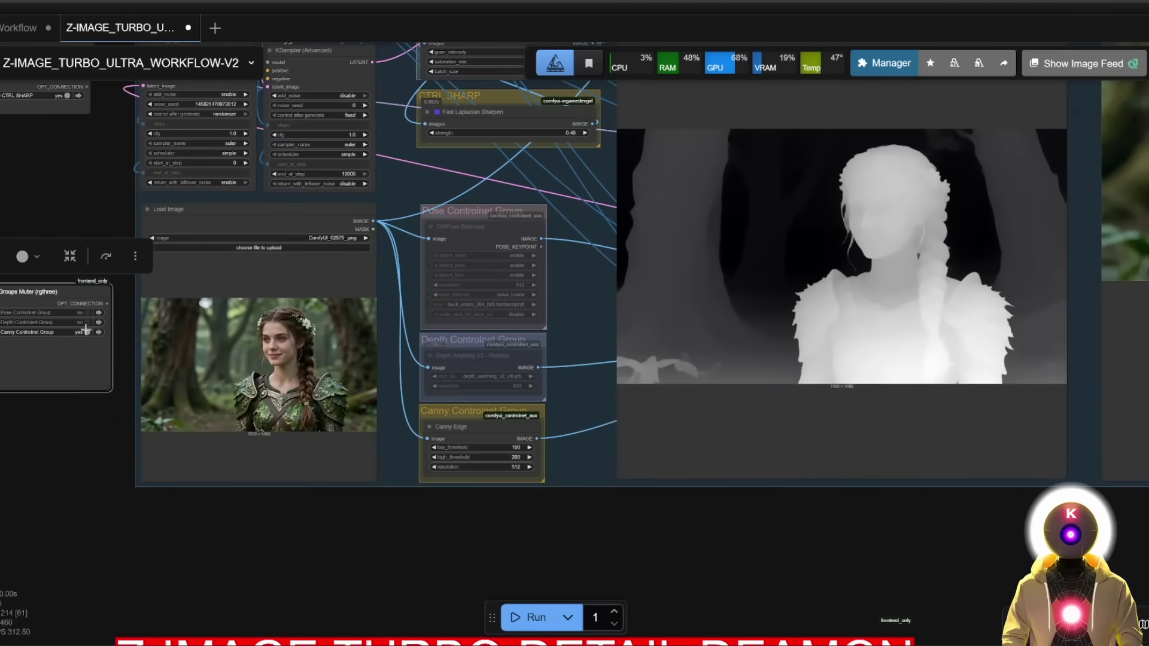
{"action": "key", "text": "ctrl+Return"}
{"action": "left_click_drag", "start_coordinate": [661, 500], "coordinate": [469, 580]}
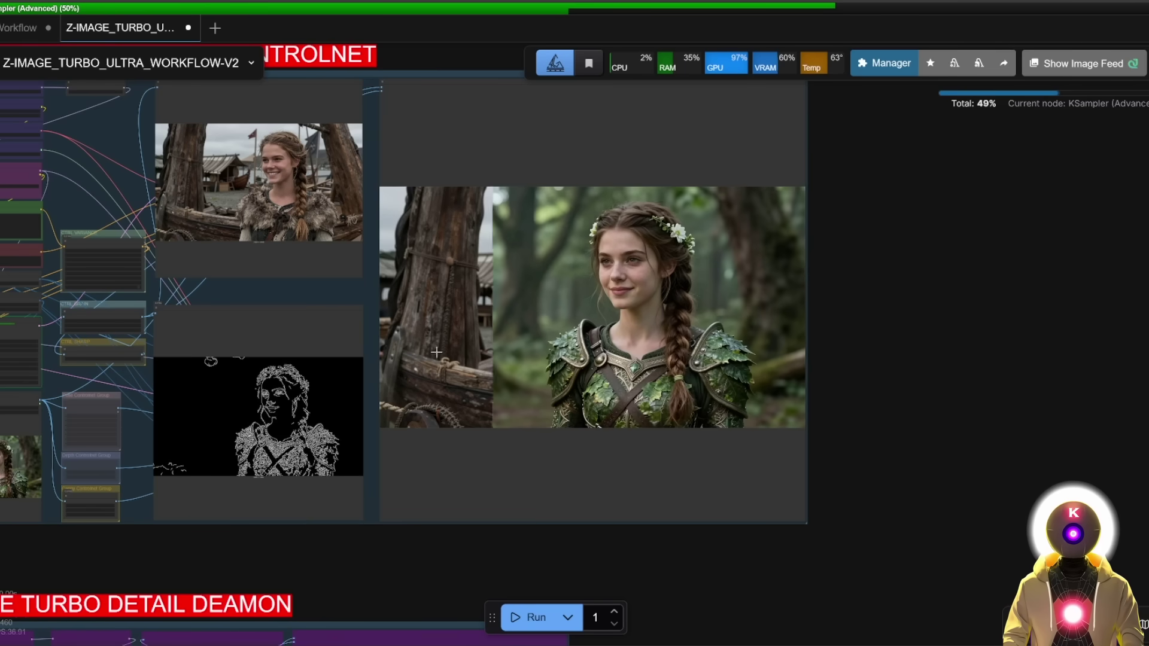
{"action": "scroll", "coordinate": [806, 363], "scroll_direction": "up", "scroll_amount": 1}
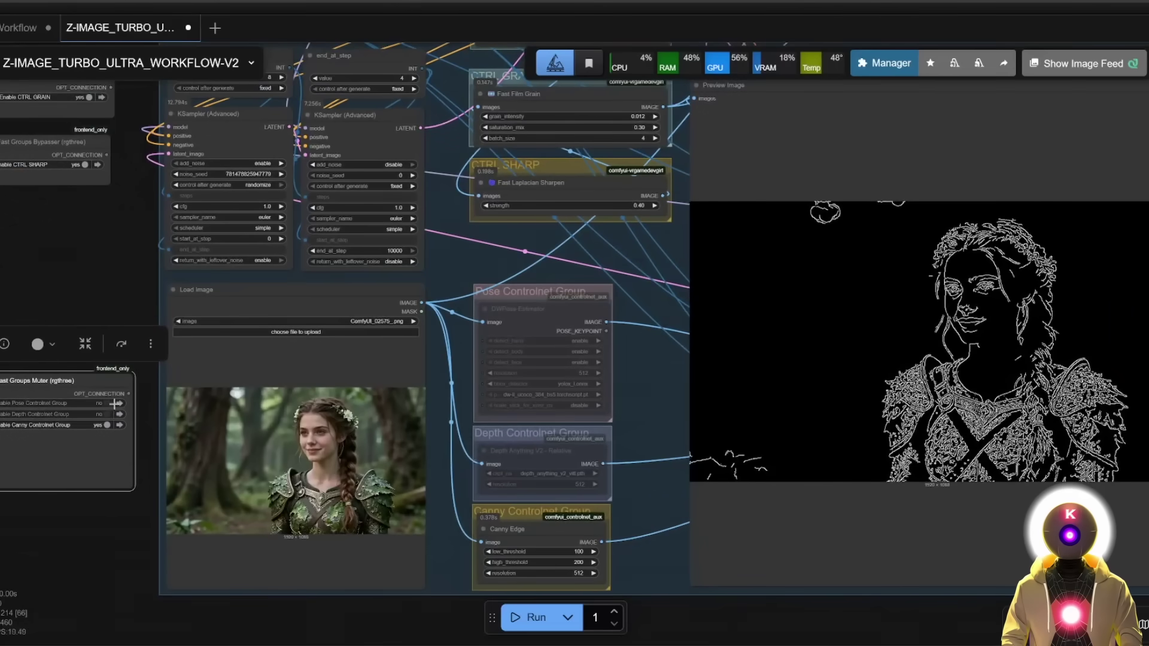
- Enable the Pose and Depth Controlnet Groups alongside Canny and generate an image guided by all three
{"action": "left_click", "coordinate": [113, 404]}
{"action": "left_click", "coordinate": [111, 415]}
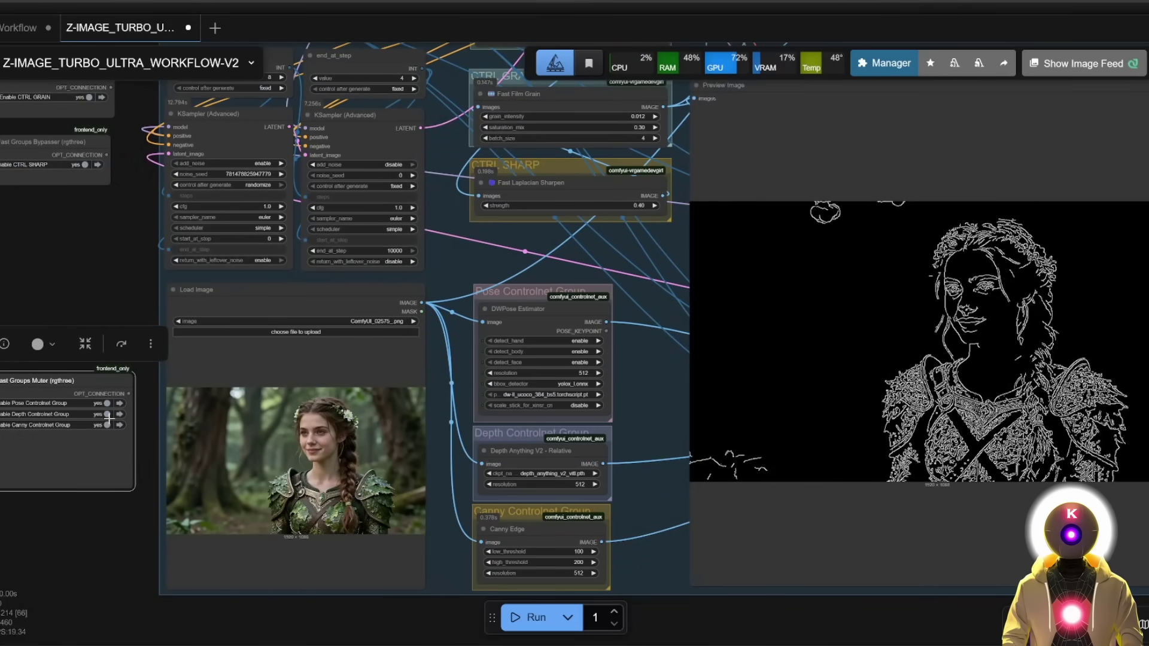
{"action": "left_click", "coordinate": [527, 620]}
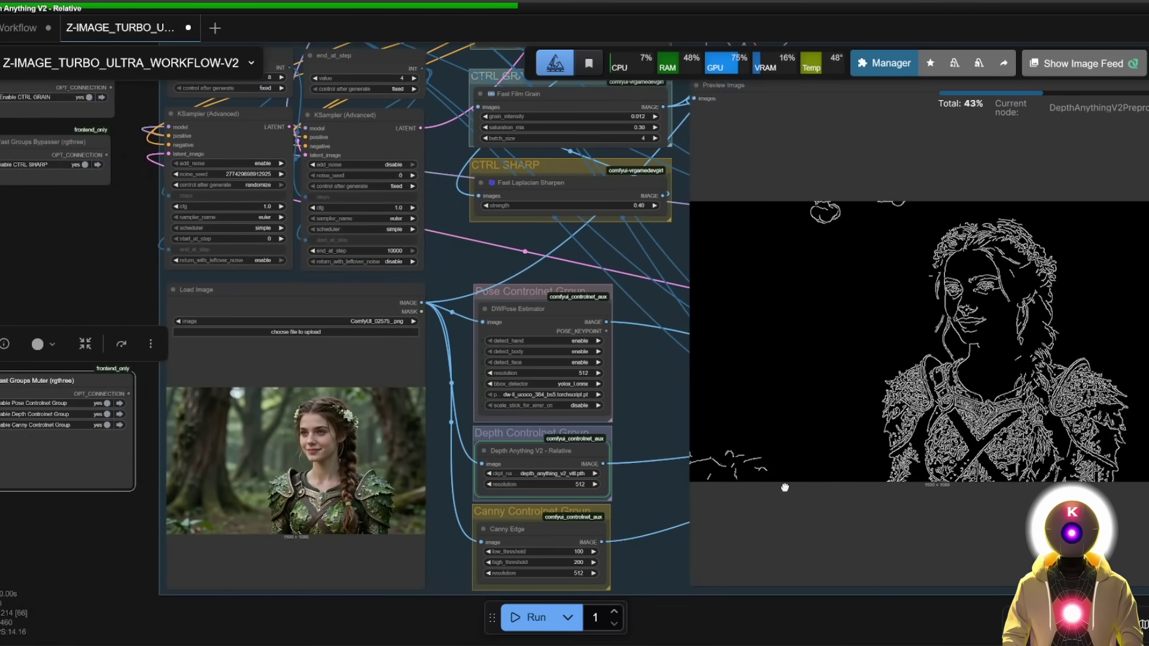
{"action": "left_click_drag", "start_coordinate": [785, 487], "coordinate": [512, 501]}
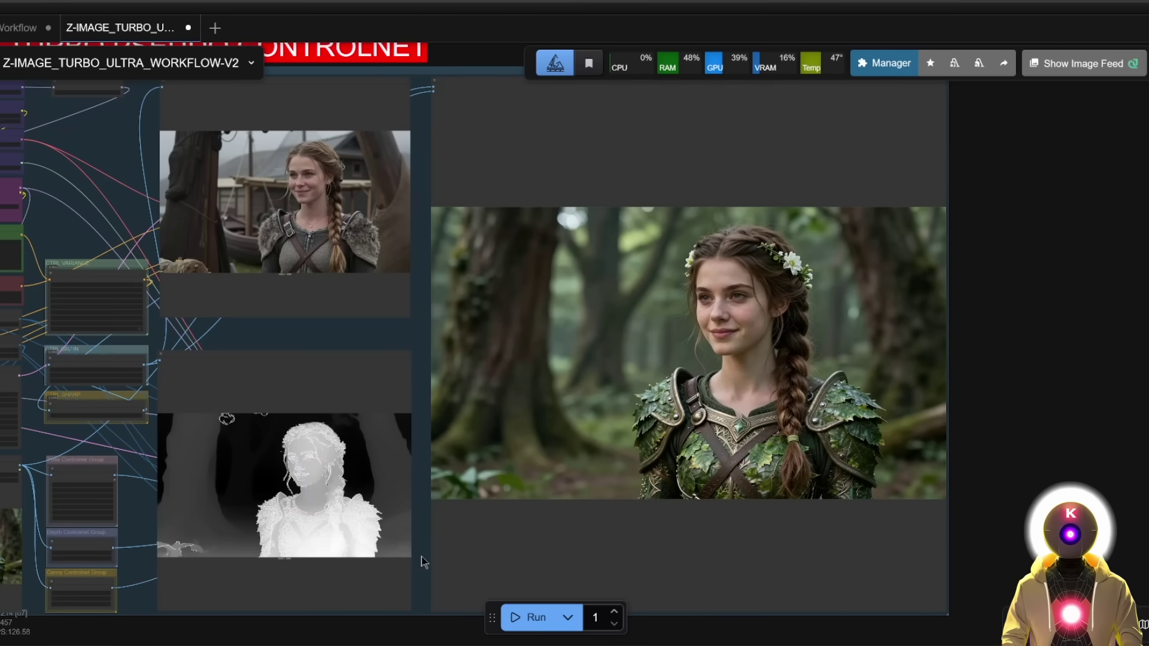
{"action": "left_click_drag", "start_coordinate": [421, 555], "coordinate": [649, 556]}
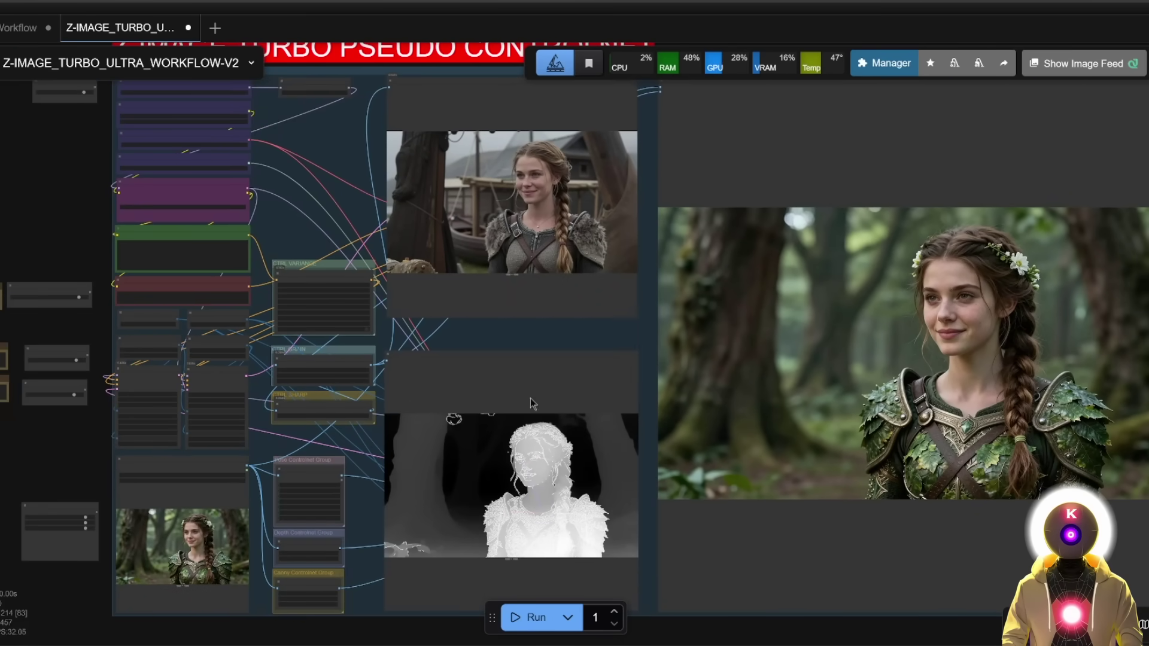
- Disable the Z-Image Turbo Pseudo ControlNet group and enable the Z-Image Turbo Detail Deamon group
{"action": "scroll", "coordinate": [502, 391], "scroll_direction": "down", "scroll_amount": 1}
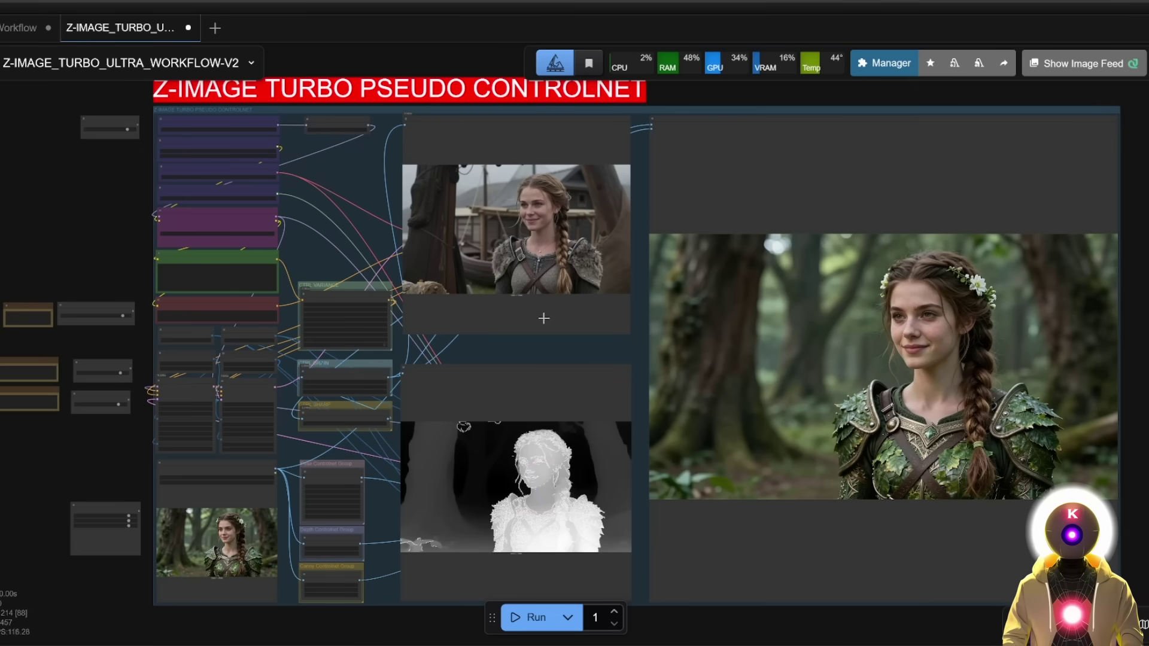
{"action": "scroll", "coordinate": [549, 360], "scroll_direction": "down", "scroll_amount": 2}
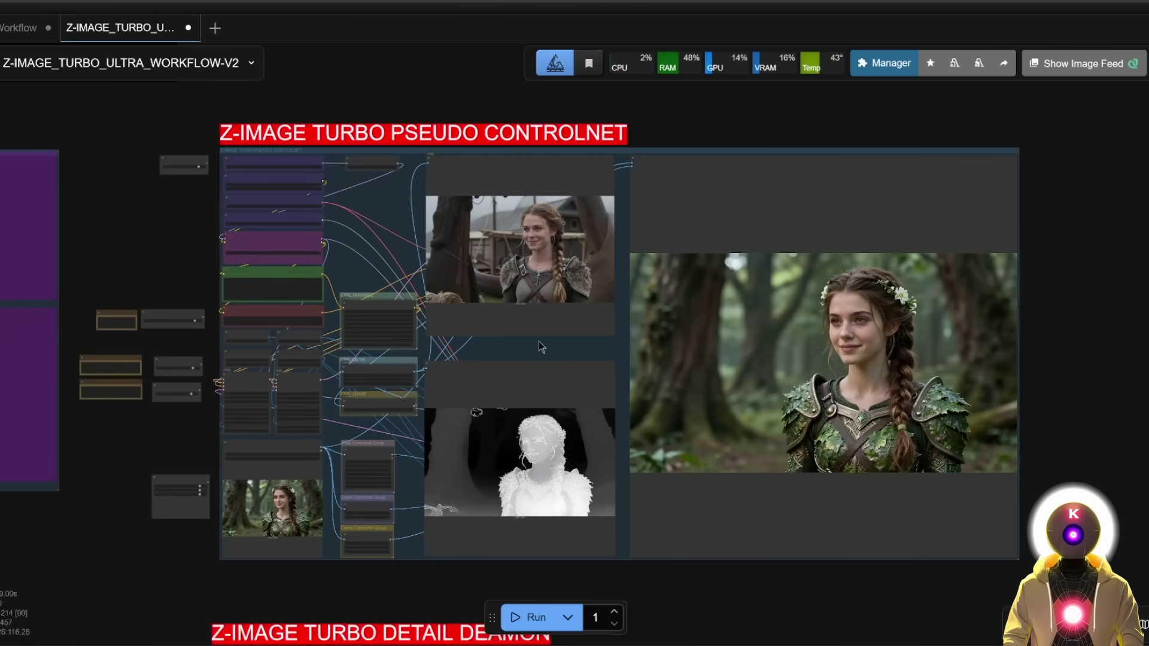
{"action": "scroll", "coordinate": [540, 346], "scroll_direction": "down", "scroll_amount": 5}
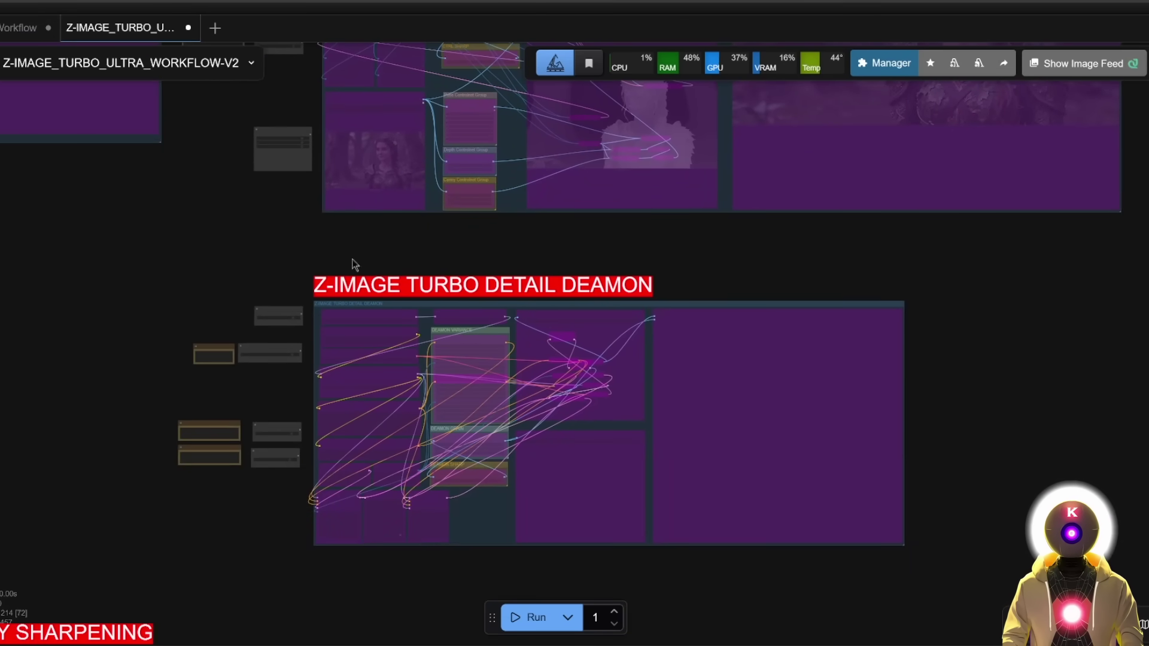
{"action": "scroll", "coordinate": [298, 244], "scroll_direction": "up", "scroll_amount": 3}
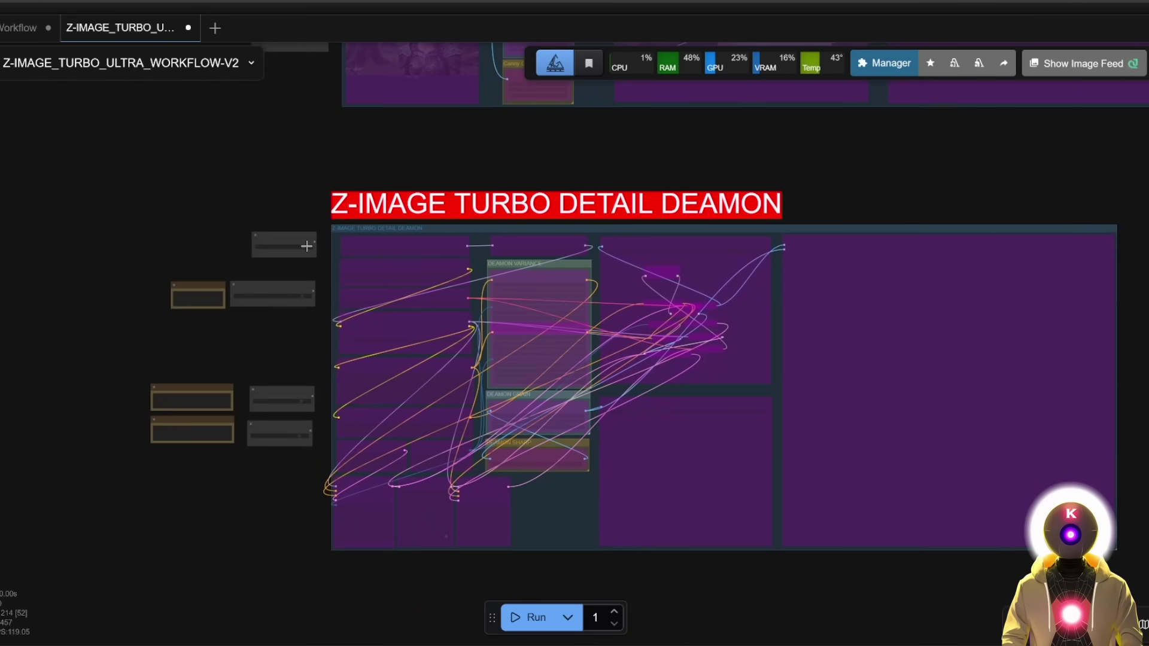
{"action": "left_click", "coordinate": [307, 246]}
- Examine the Detail Deamon group's loaders, samplers and Variance, Grain and Sharp nodes, and revisit the Pseudo ControlNet's reference image and preprocessors
{"action": "scroll", "coordinate": [313, 334], "scroll_direction": "up", "scroll_amount": 3}
{"action": "left_click_drag", "start_coordinate": [313, 334], "coordinate": [276, 300]}
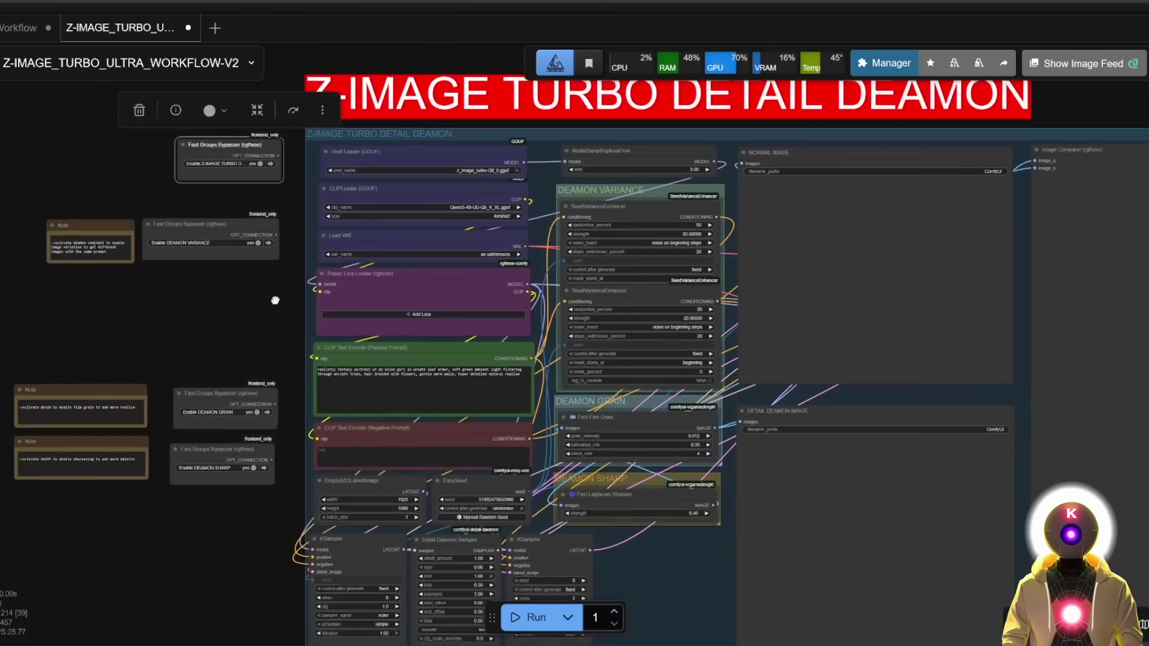
{"action": "scroll", "coordinate": [272, 302], "scroll_direction": "down", "scroll_amount": 2}
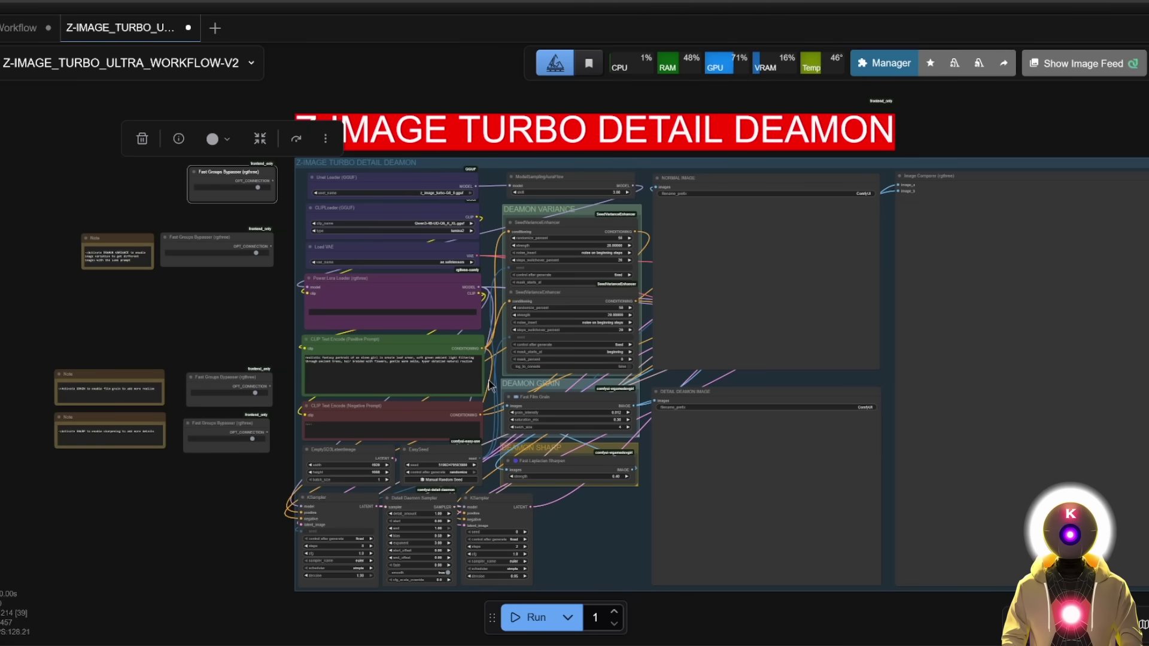
{"action": "scroll", "coordinate": [429, 339], "scroll_direction": "up", "scroll_amount": 2}
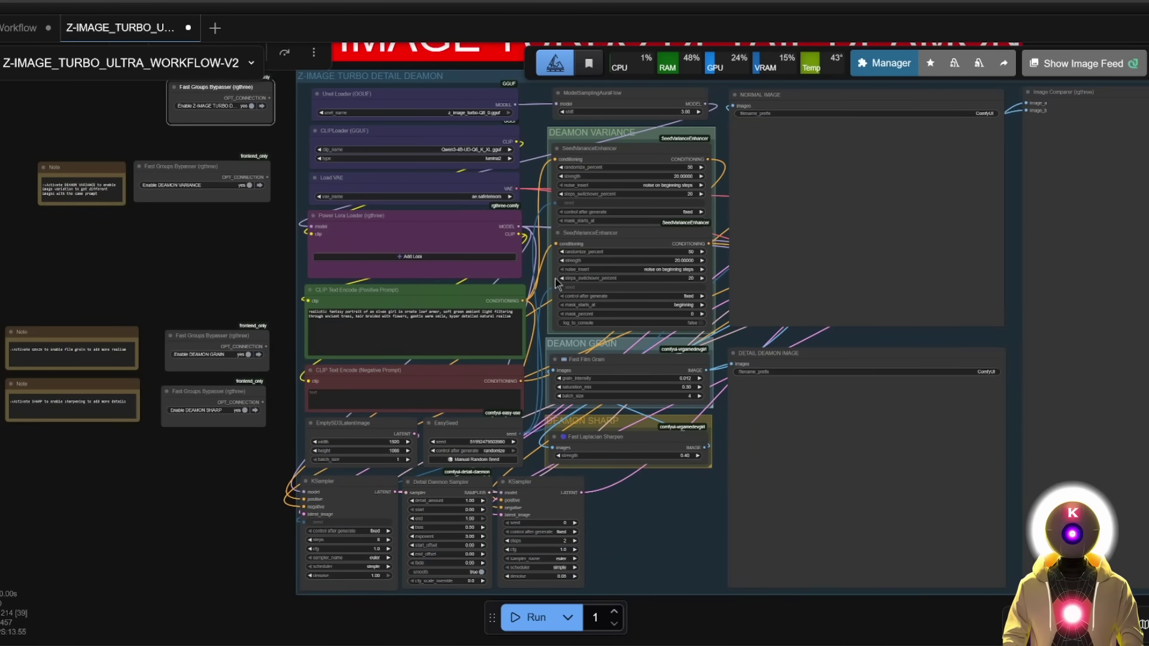
{"action": "scroll", "coordinate": [800, 198], "scroll_direction": "down", "scroll_amount": 3}
{"action": "left_click_drag", "start_coordinate": [800, 197], "coordinate": [595, 587]}
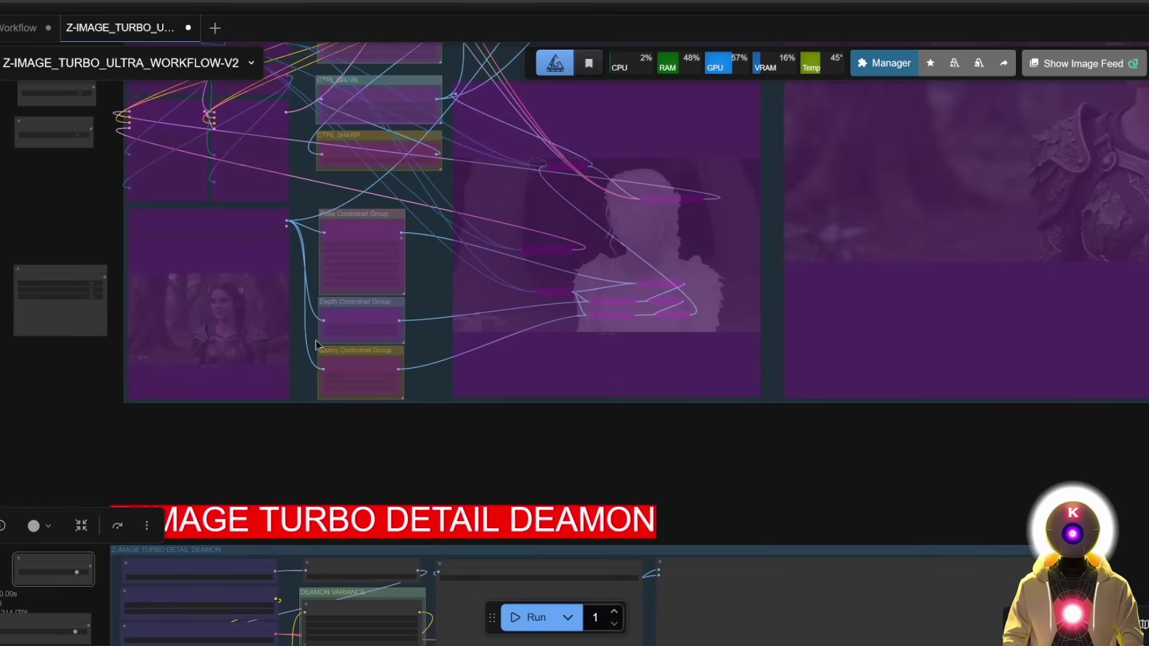
{"action": "scroll", "coordinate": [428, 416], "scroll_direction": "up", "scroll_amount": 5}
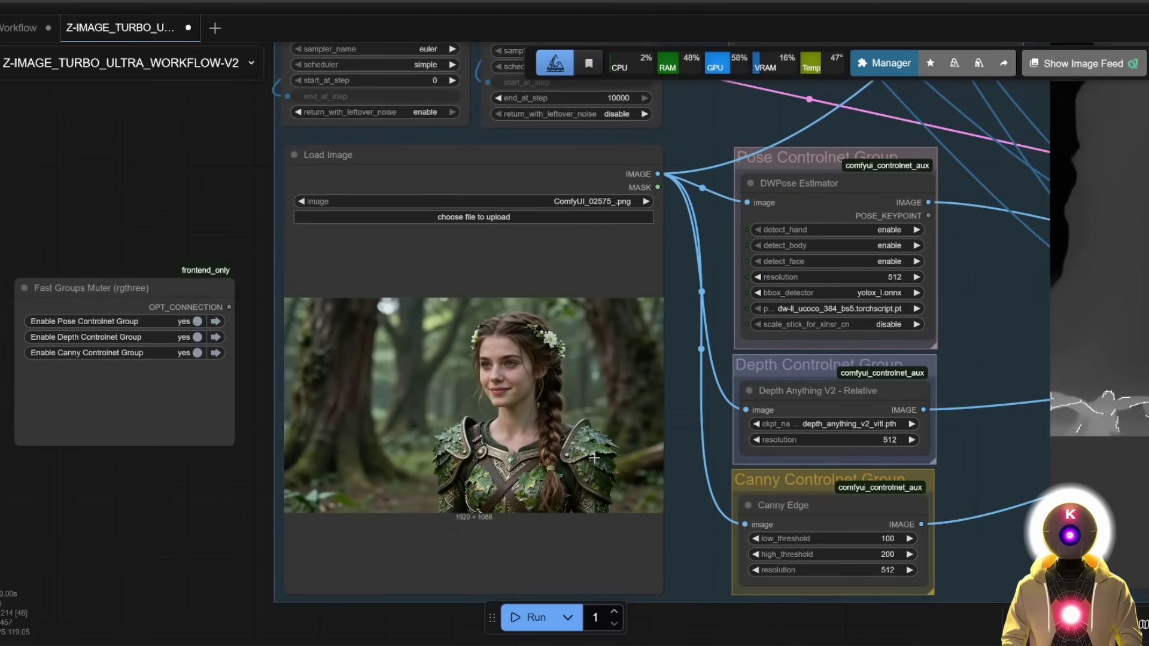
{"action": "scroll", "coordinate": [594, 458], "scroll_direction": "down", "scroll_amount": 5}
{"action": "scroll", "coordinate": [546, 217], "scroll_direction": "up", "scroll_amount": 4}
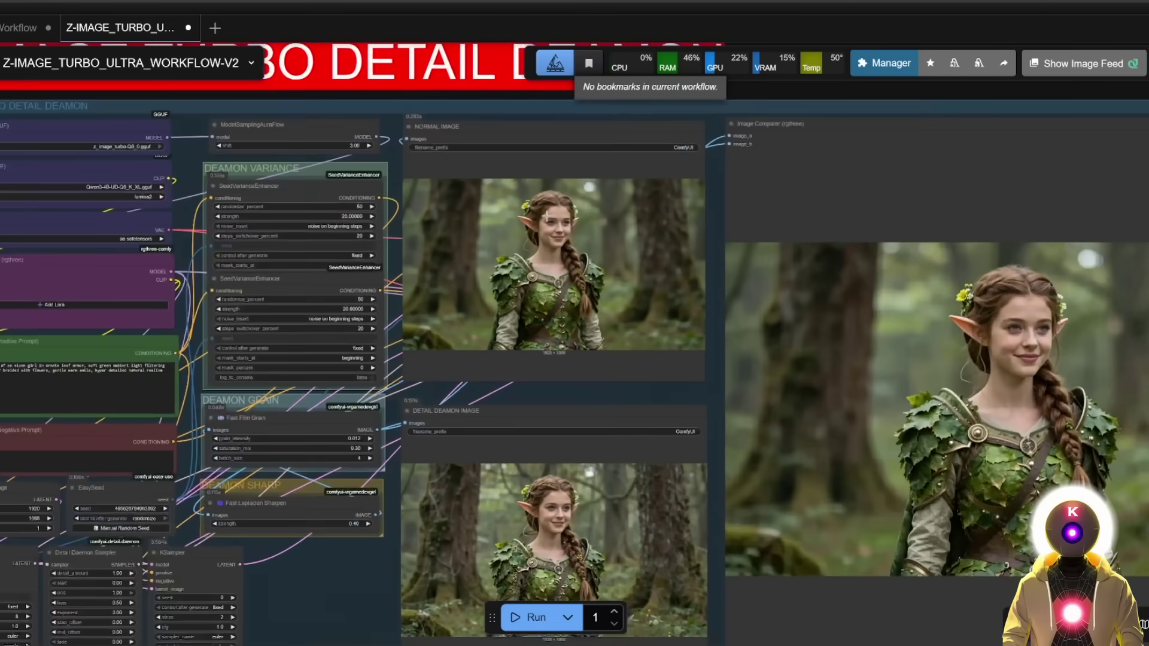
- Compare the normal and Detail Deamon versions of the elven girl in leaf armor up close and in the Image Comparer
{"action": "scroll", "coordinate": [545, 217], "scroll_direction": "up", "scroll_amount": 4}
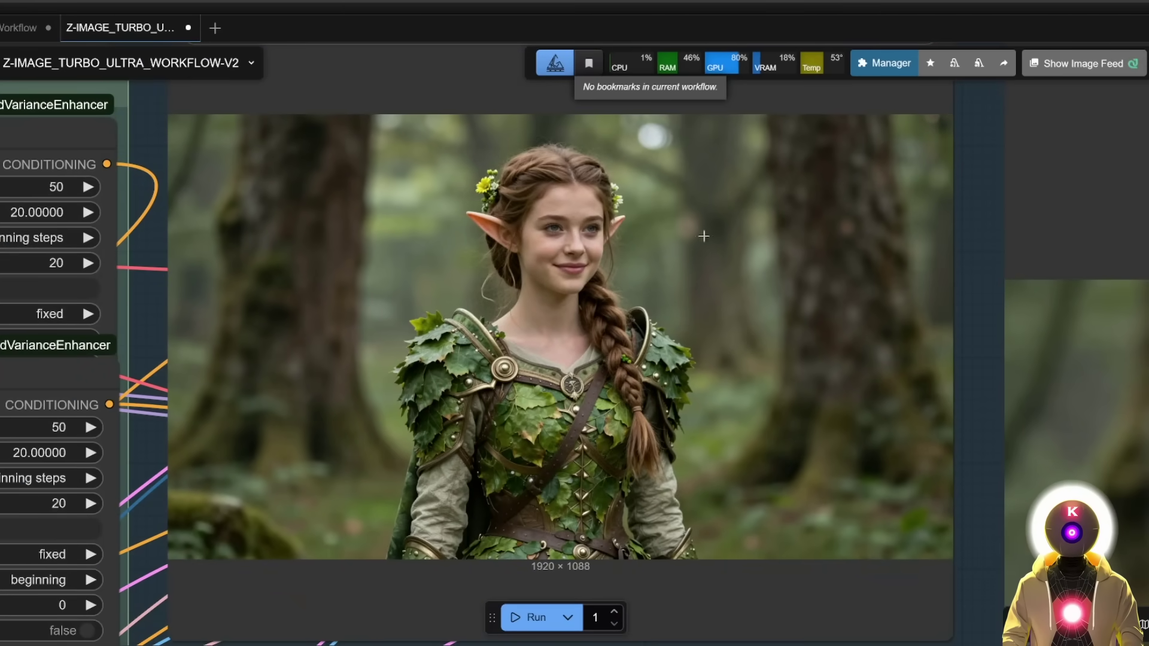
{"action": "scroll", "coordinate": [432, 267], "scroll_direction": "down", "scroll_amount": 1}
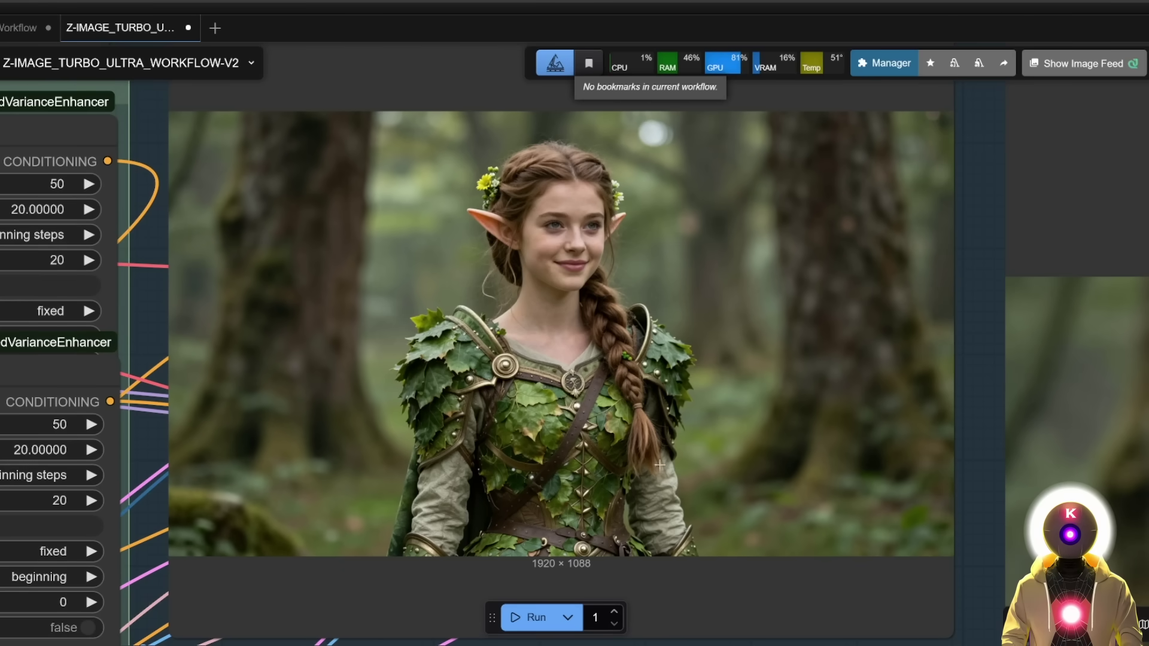
{"action": "scroll", "coordinate": [820, 272], "scroll_direction": "down", "scroll_amount": 5}
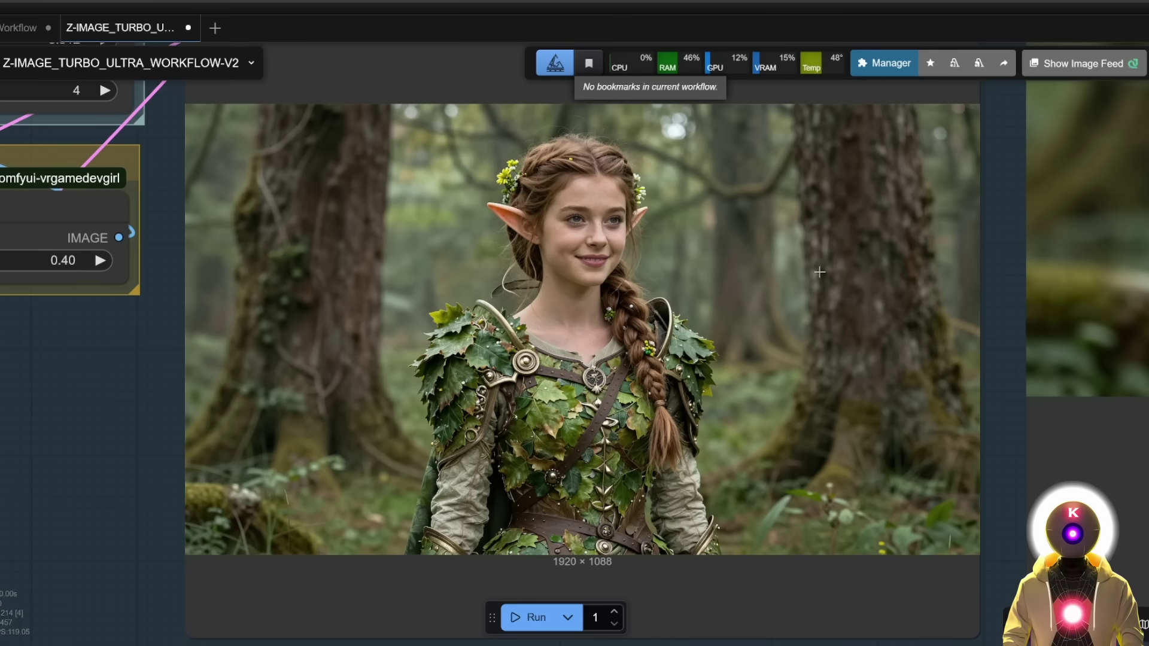
{"action": "scroll", "coordinate": [819, 272], "scroll_direction": "down", "scroll_amount": 2}
{"action": "scroll", "coordinate": [183, 391], "scroll_direction": "up", "scroll_amount": 3}
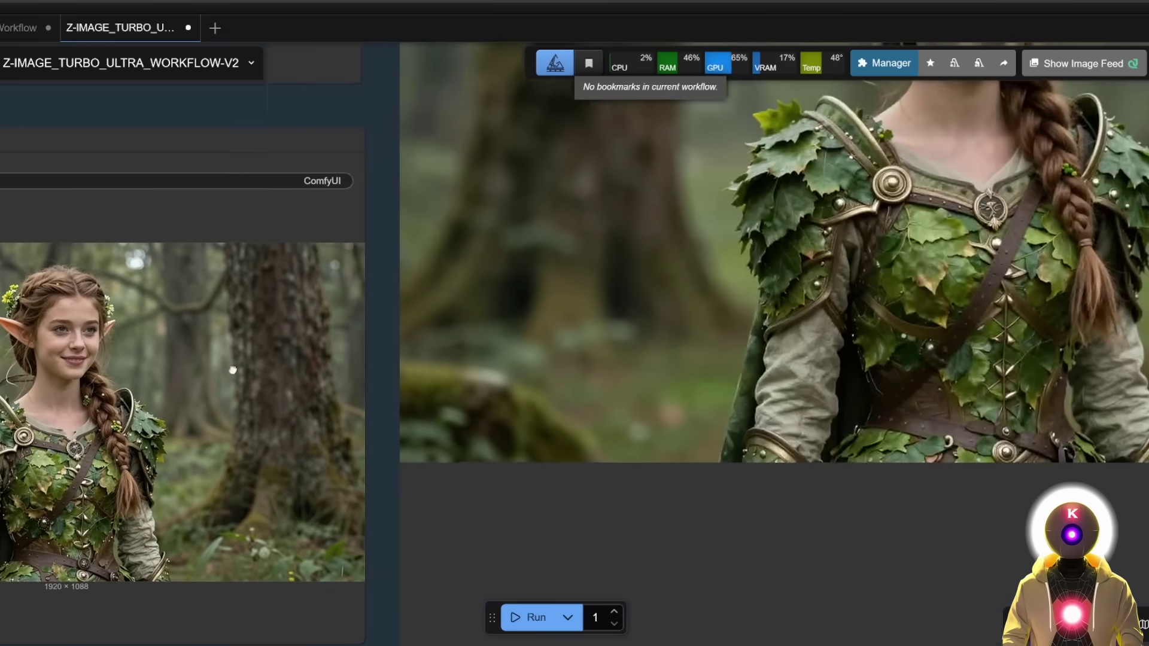
{"action": "scroll", "coordinate": [1073, 437], "scroll_direction": "up", "scroll_amount": 2}
{"action": "scroll", "coordinate": [1073, 411], "scroll_direction": "right", "scroll_amount": 2}
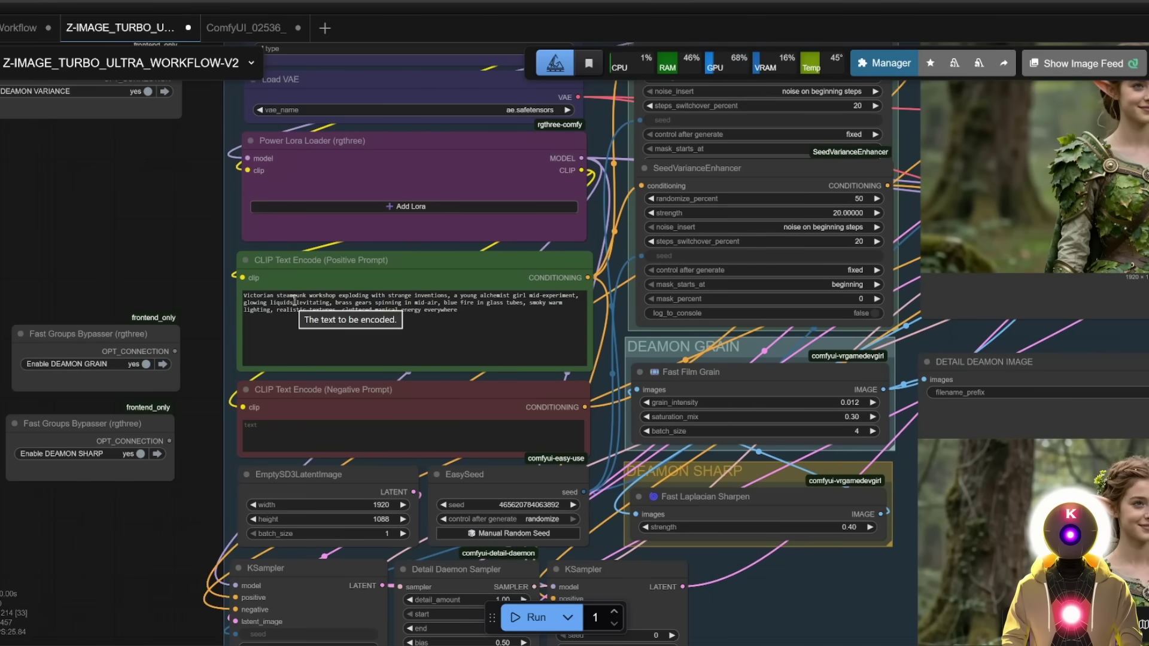
- Compare the normal and Detail Deamon versions of the Victorian steampunk alchemist workshop image in the previews and the Image Comparer
{"action": "scroll", "coordinate": [519, 345], "scroll_direction": "down", "scroll_amount": 2}
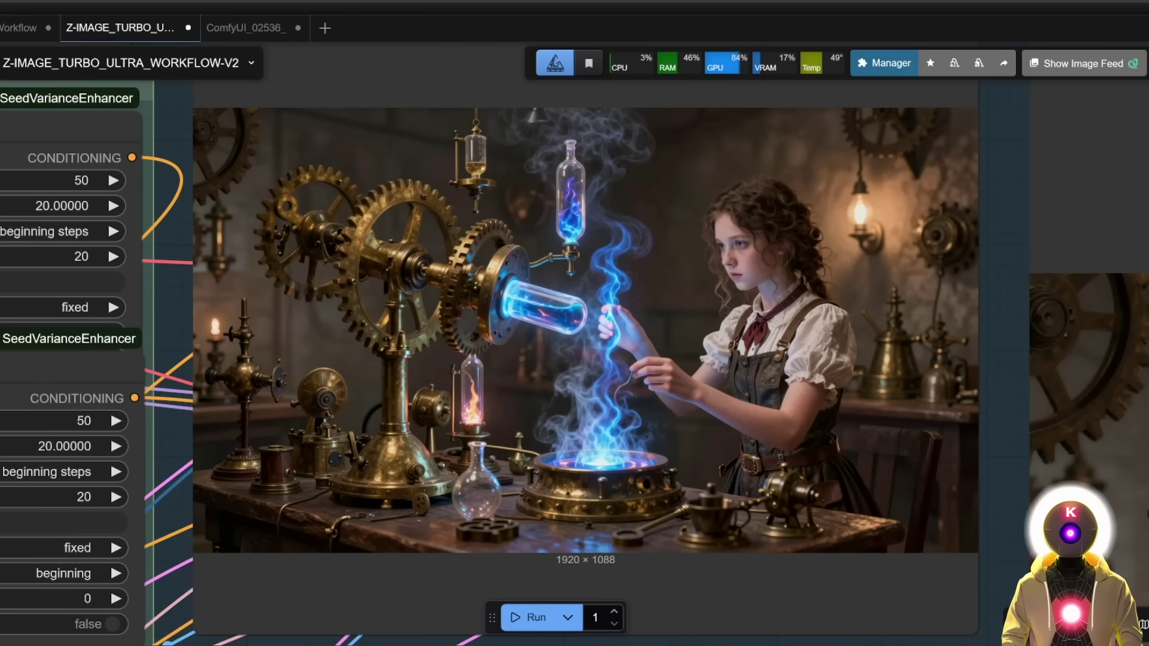
{"action": "scroll", "coordinate": [503, 342], "scroll_direction": "down", "scroll_amount": 3}
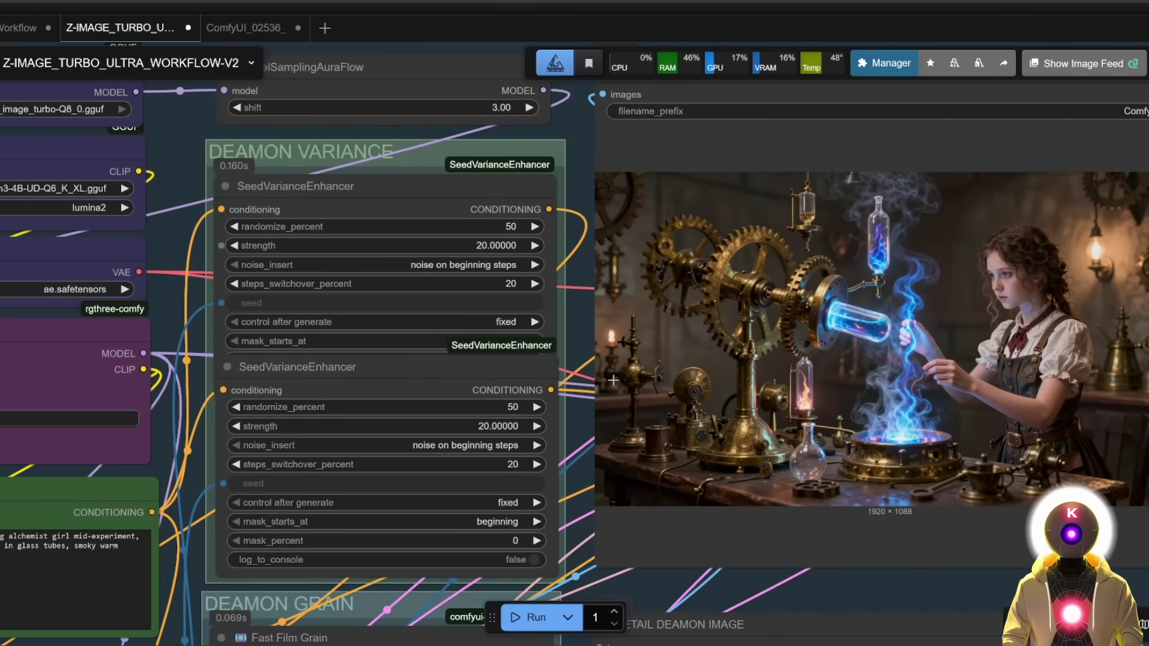
{"action": "left_click_drag", "start_coordinate": [783, 365], "coordinate": [662, 378]}
{"action": "scroll", "coordinate": [765, 328], "scroll_direction": "up", "scroll_amount": 1}
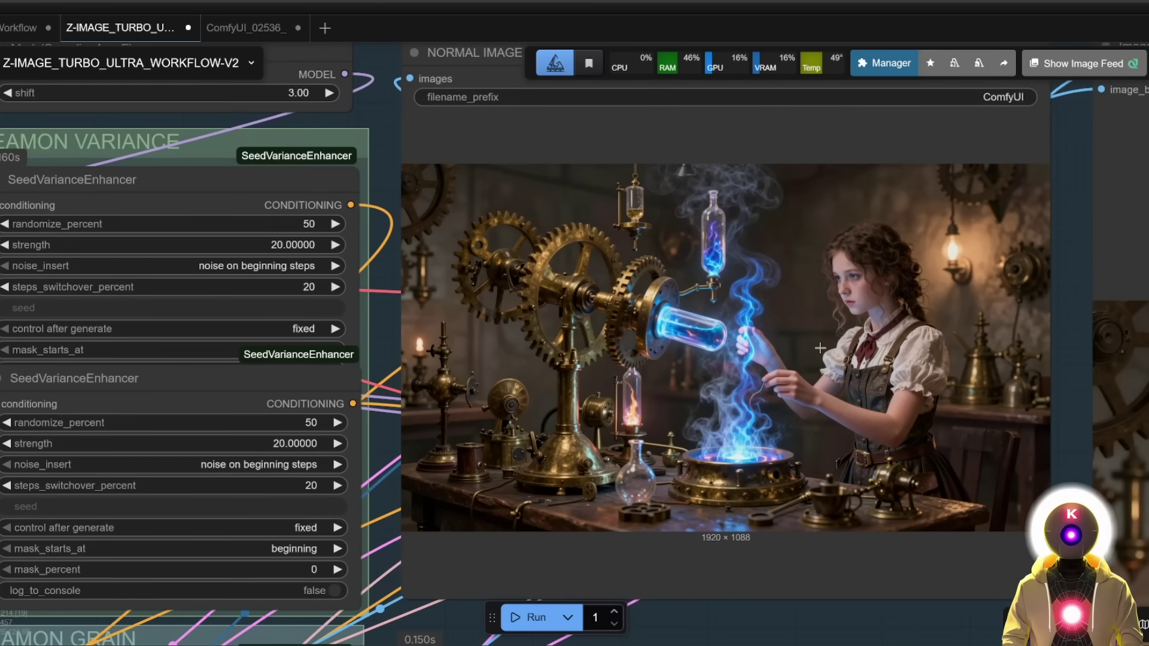
{"action": "left_click_drag", "start_coordinate": [881, 311], "coordinate": [723, 305]}
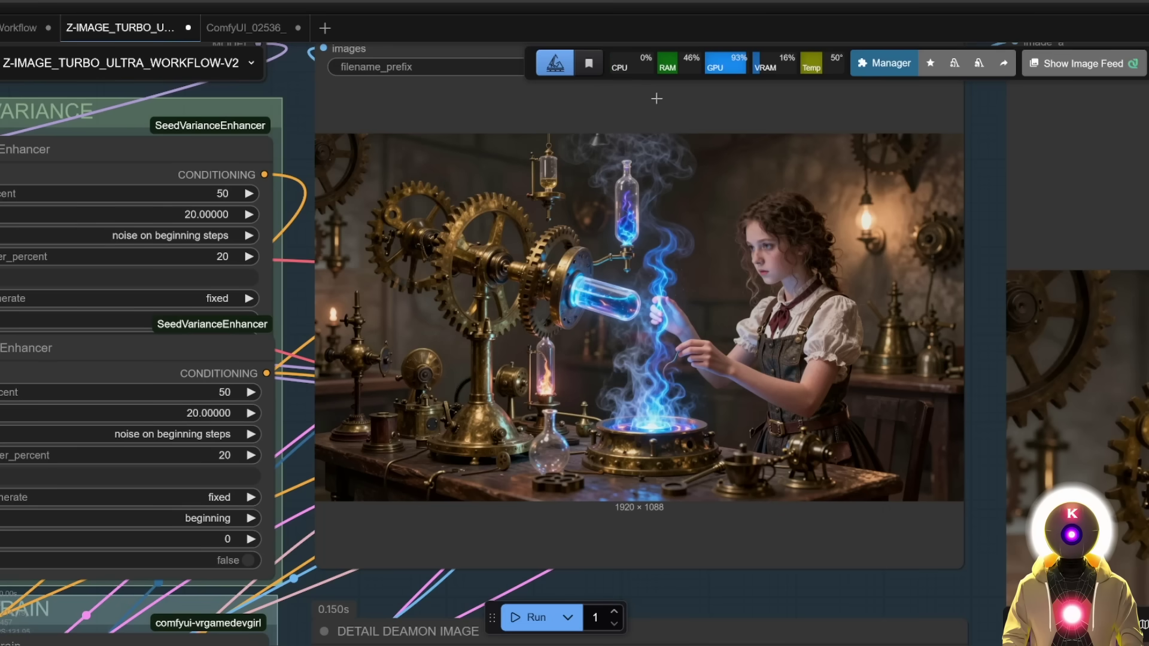
{"action": "scroll", "coordinate": [955, 295], "scroll_direction": "up", "scroll_amount": 2}
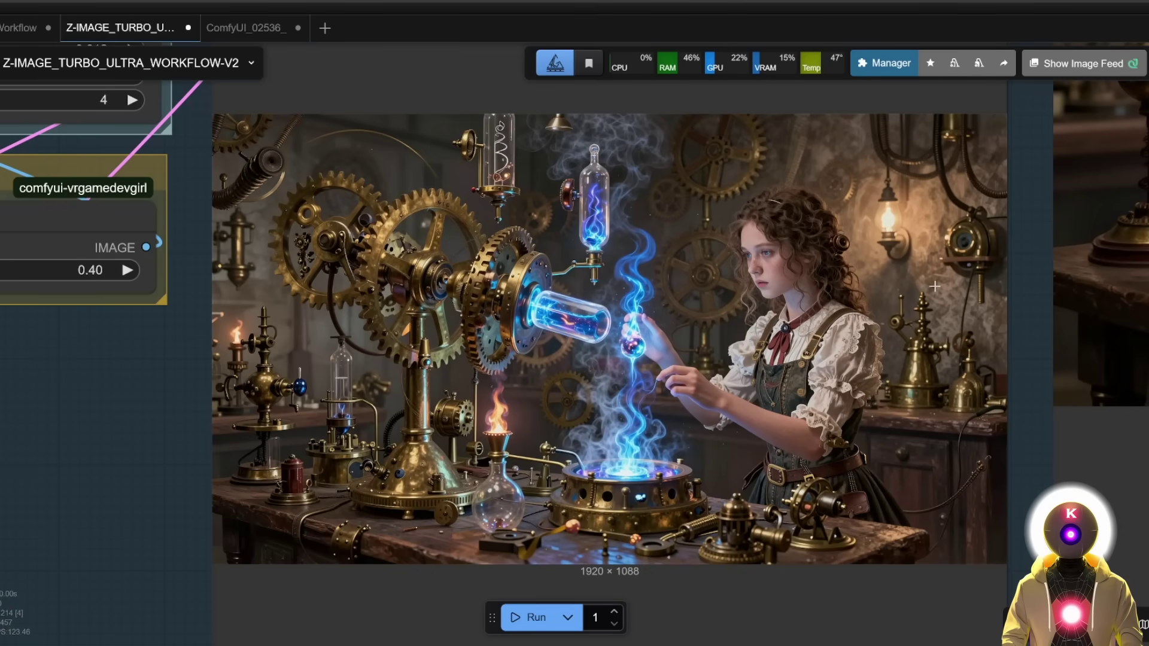
{"action": "left_click_drag", "start_coordinate": [972, 275], "coordinate": [139, 371]}
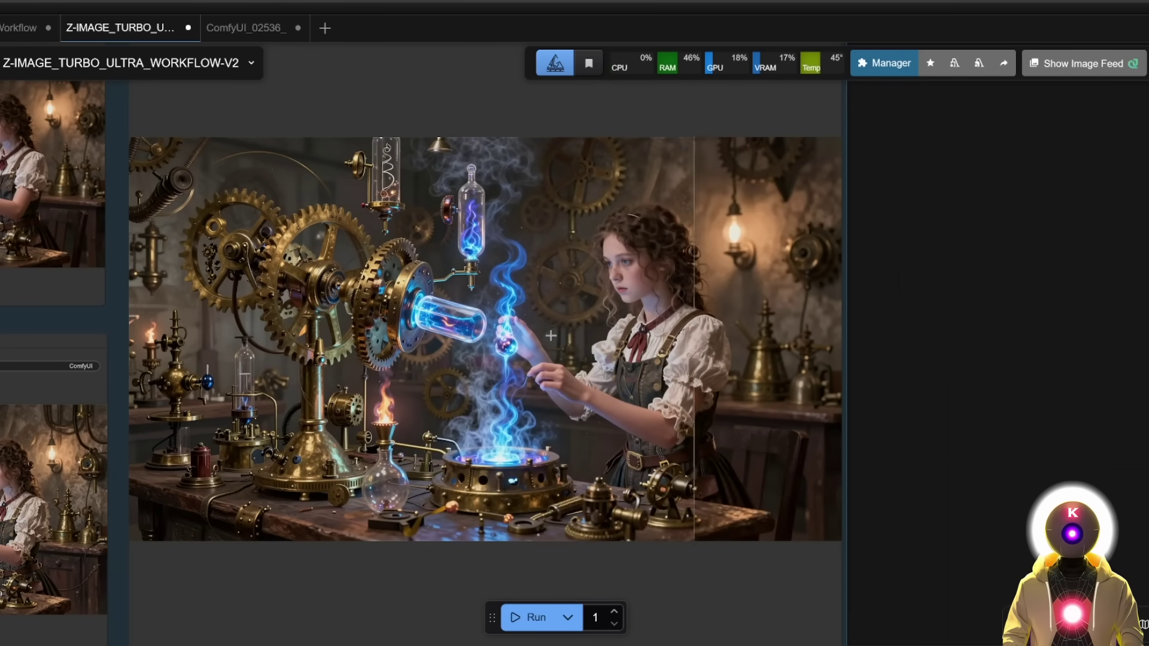
{"action": "left_click_drag", "start_coordinate": [141, 203], "coordinate": [520, 278]}
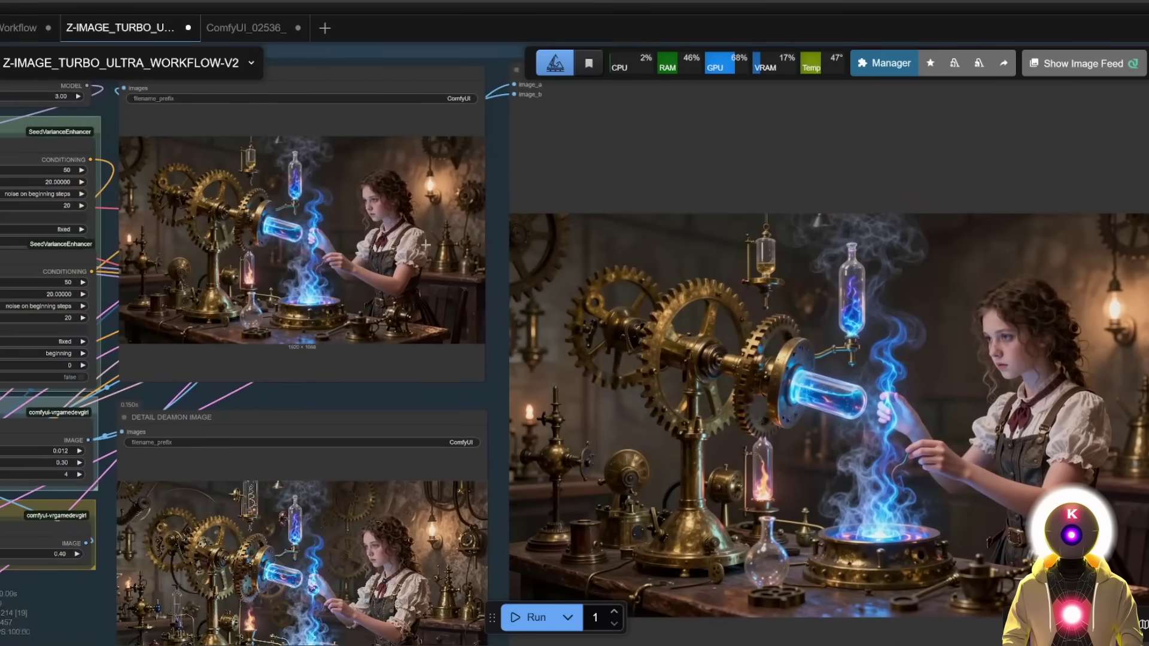